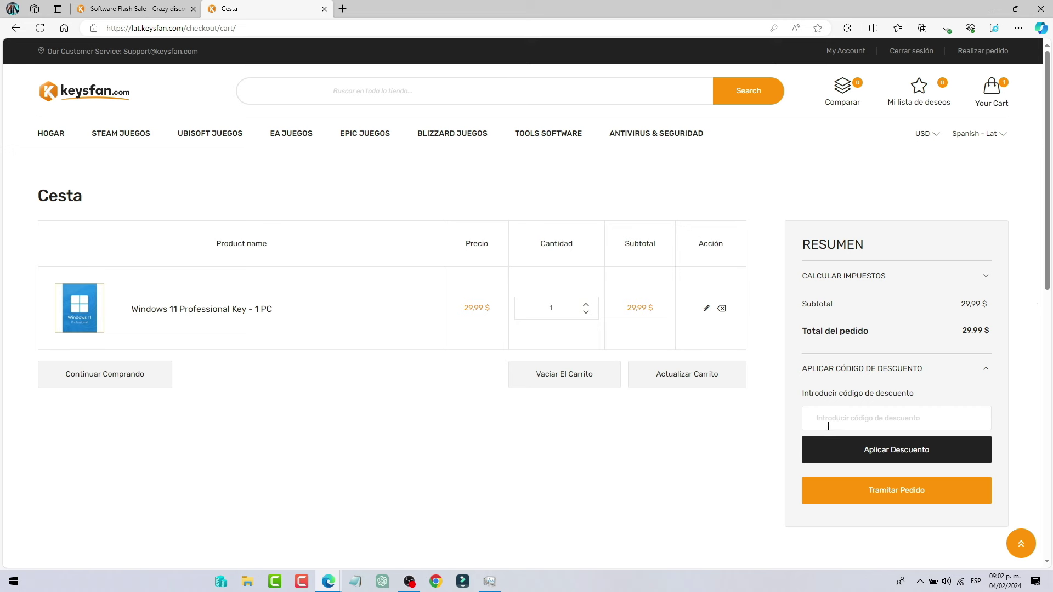
Paste and apply the 50% coupon so the Windows 11 key totals 14,99 $, then proceed to checkout
right_click(828, 426)
click(849, 318)
click(884, 450)
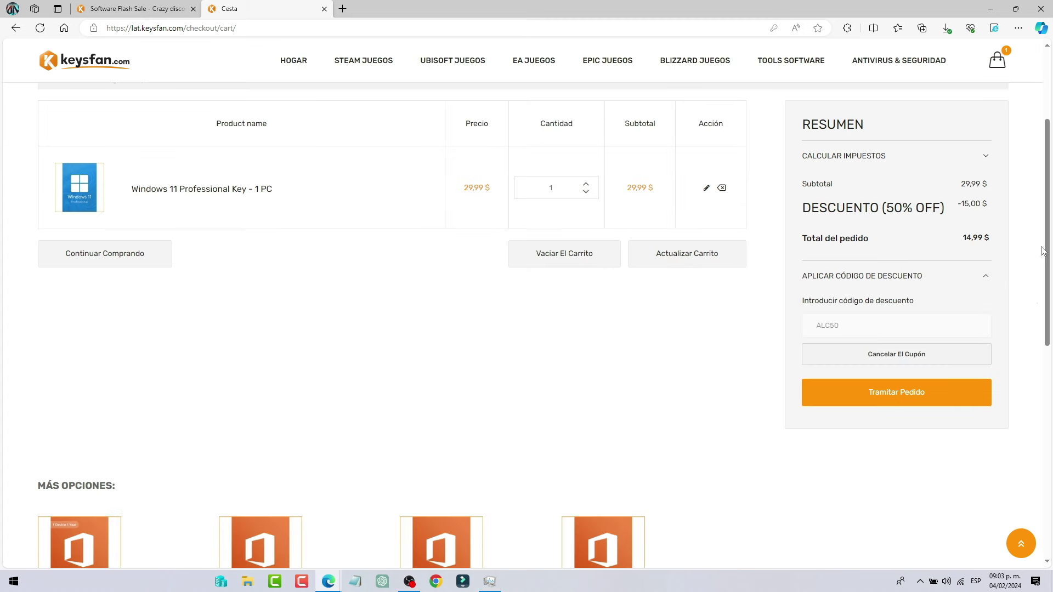
click(901, 404)
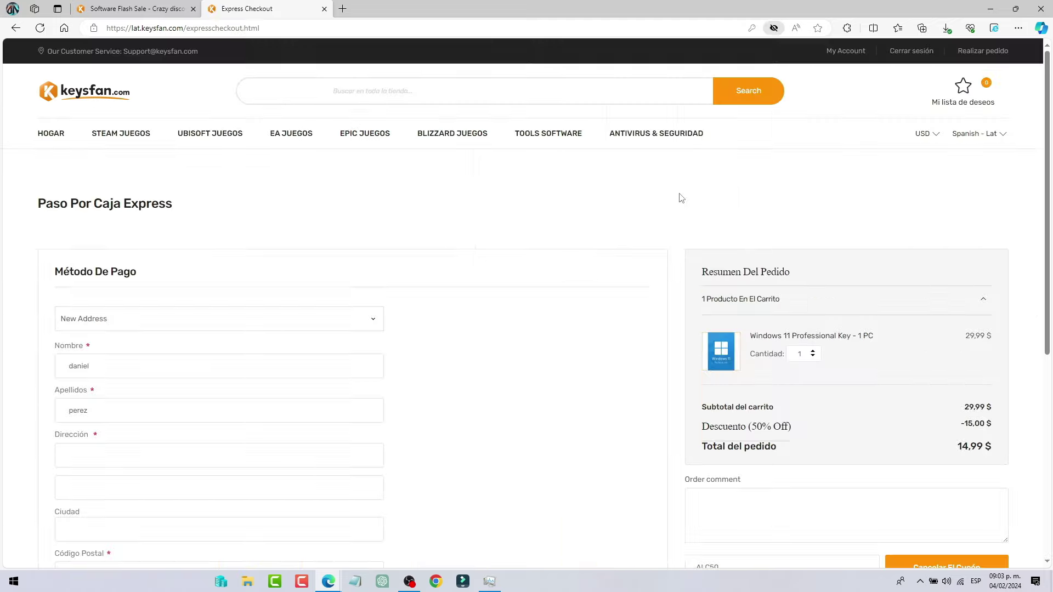
scroll(680, 198, down, 2)
scroll(680, 198, down, 5)
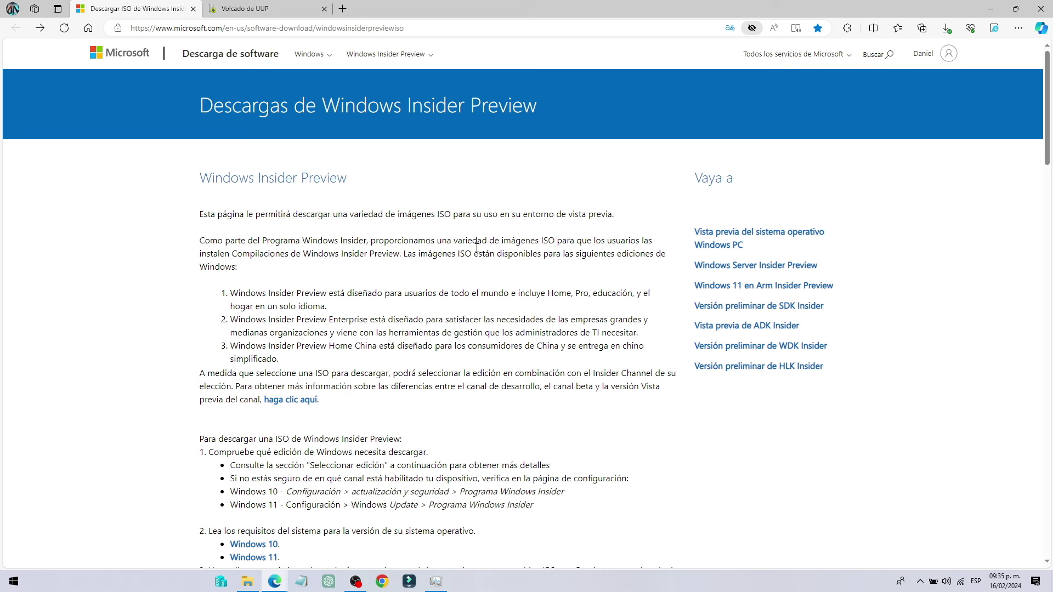
Select the Windows 11 Canary Channel build as the Insider Preview edition and confirm it
scroll(574, 218, down, 8)
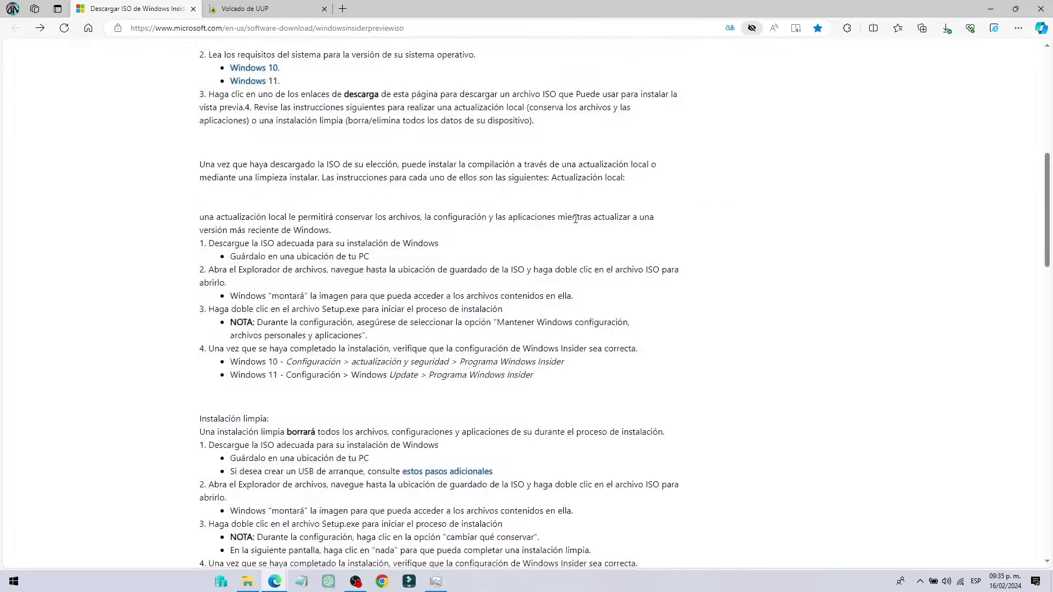
scroll(574, 219, down, 18)
scroll(404, 187, up, 1)
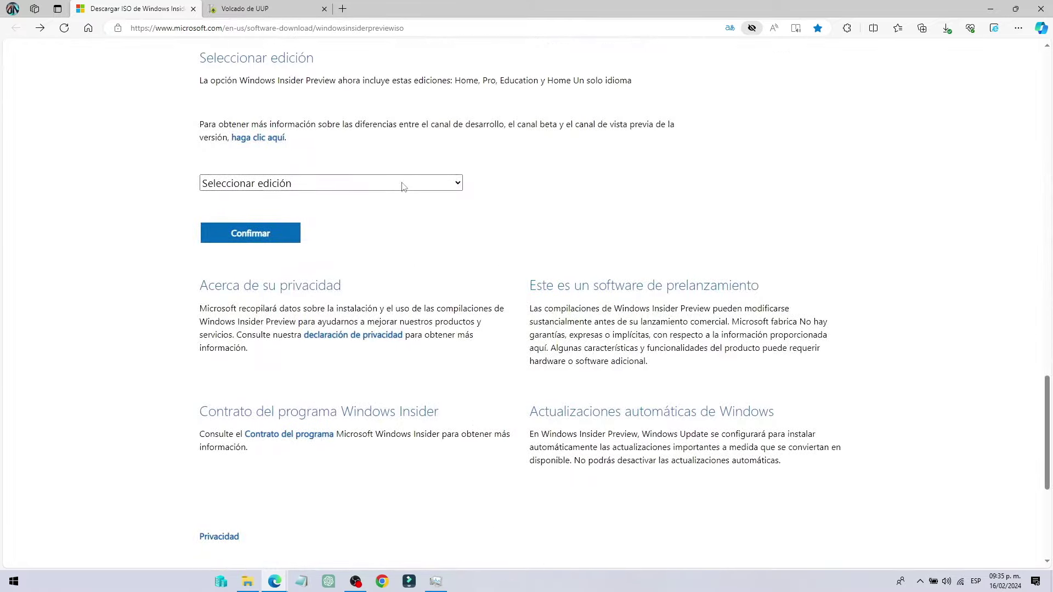
click(338, 189)
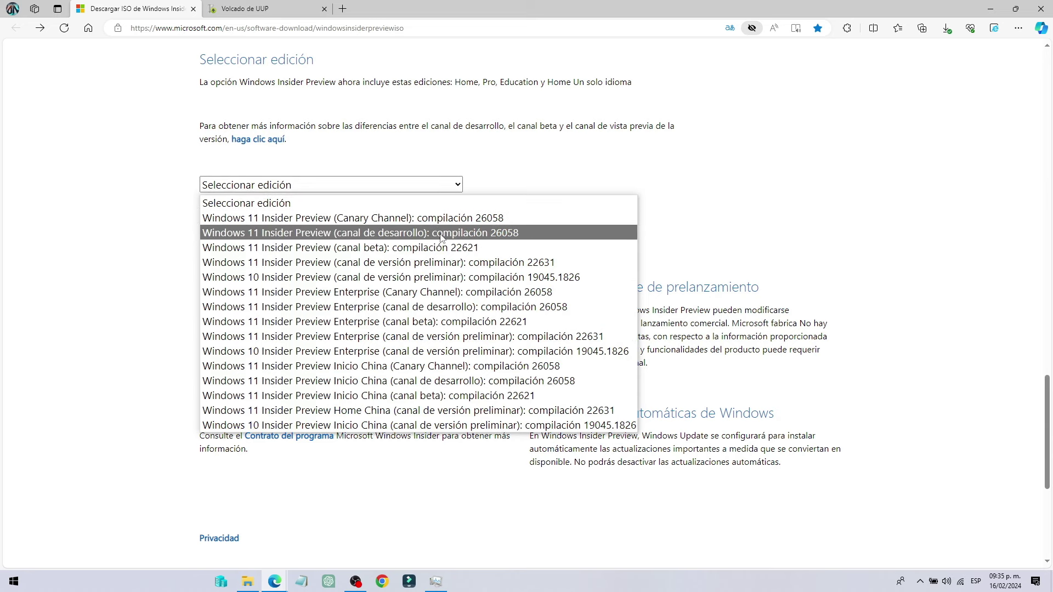
click(485, 221)
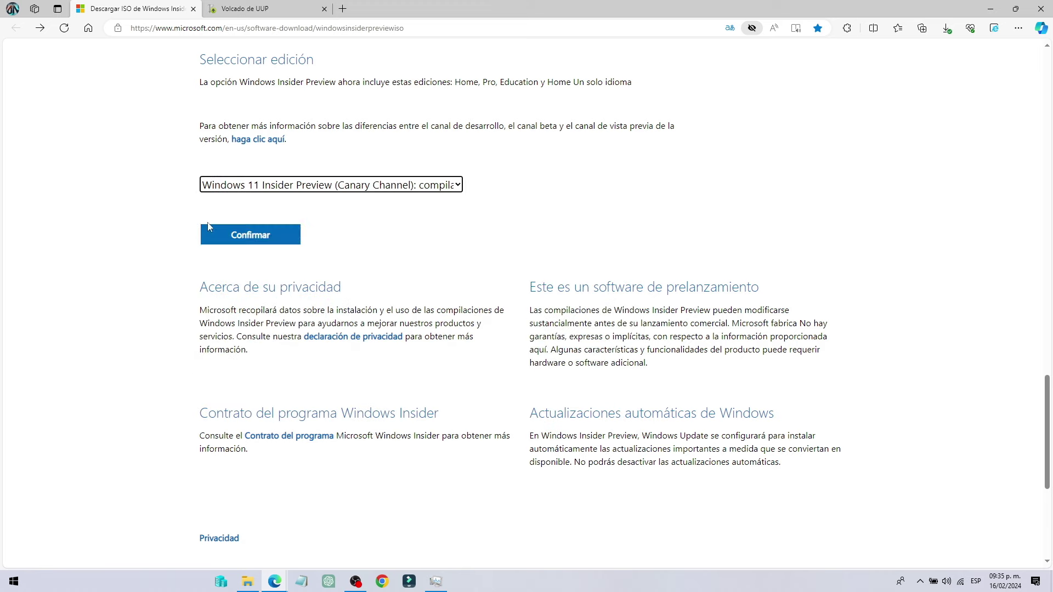
click(259, 230)
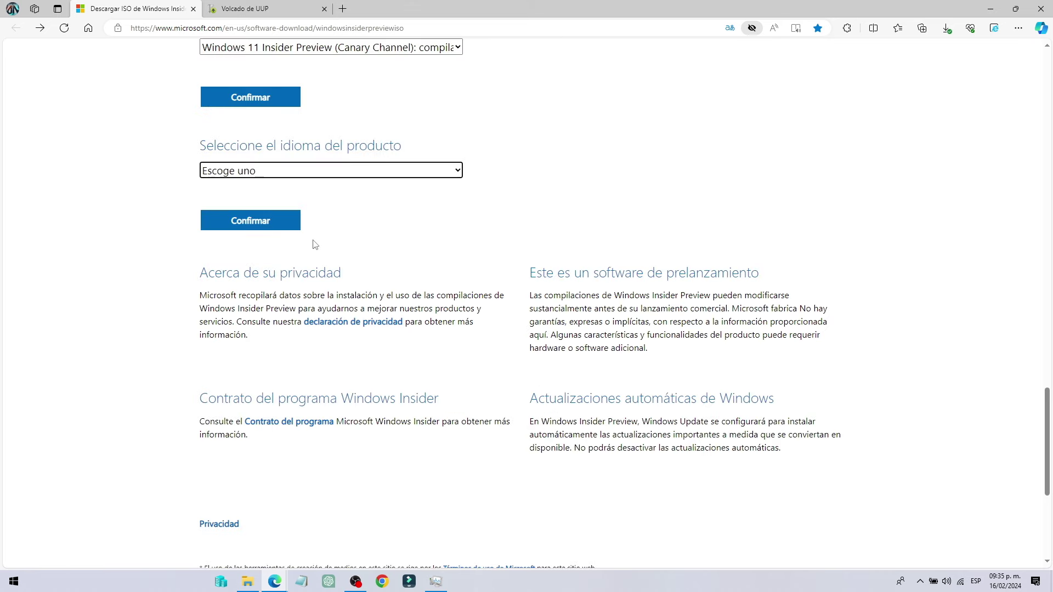
Choose Español (México) as the product language and confirm to get the 64-bit download
drag(260, 163, 401, 145)
click(285, 170)
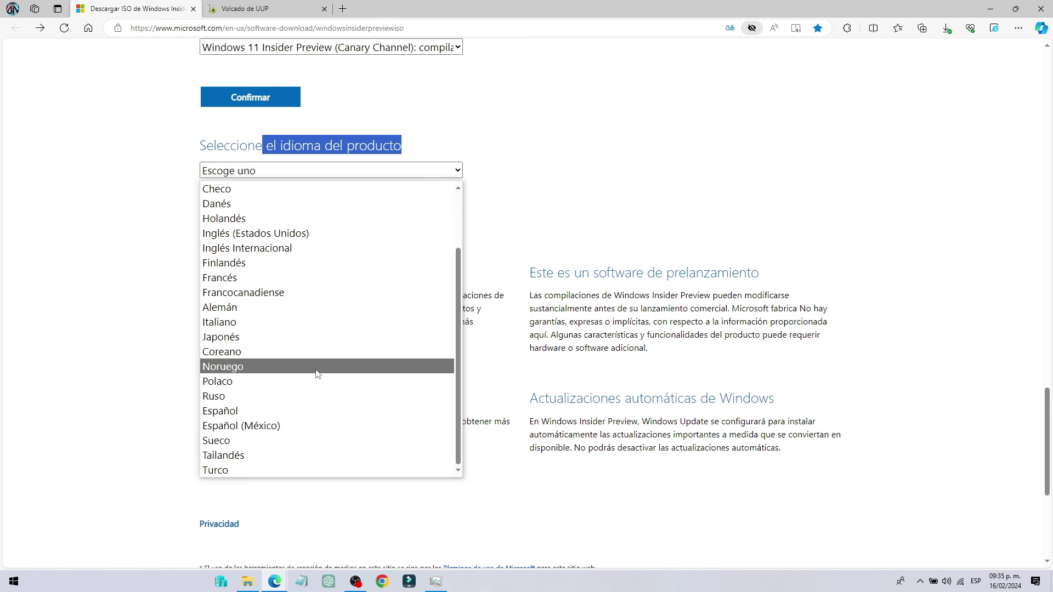
click(290, 426)
click(296, 229)
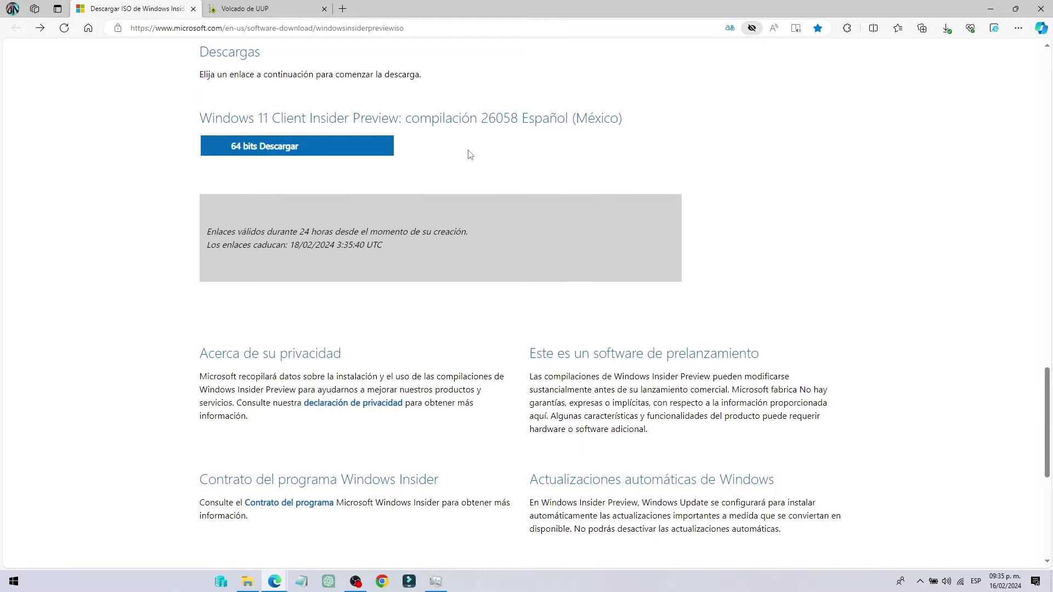
scroll(461, 164, up, 15)
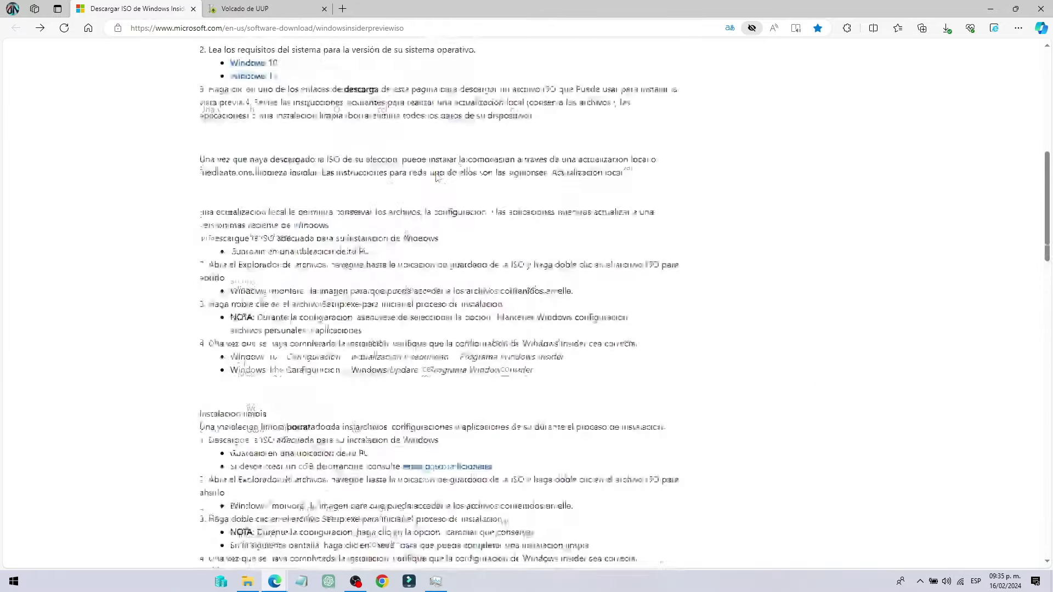
scroll(439, 181, up, 8)
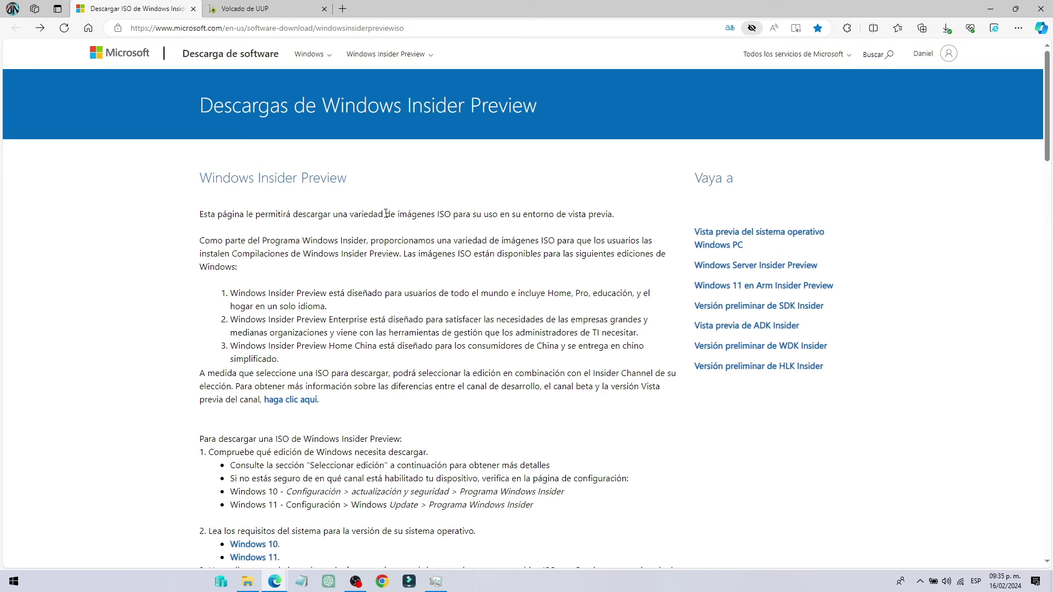
click(265, 12)
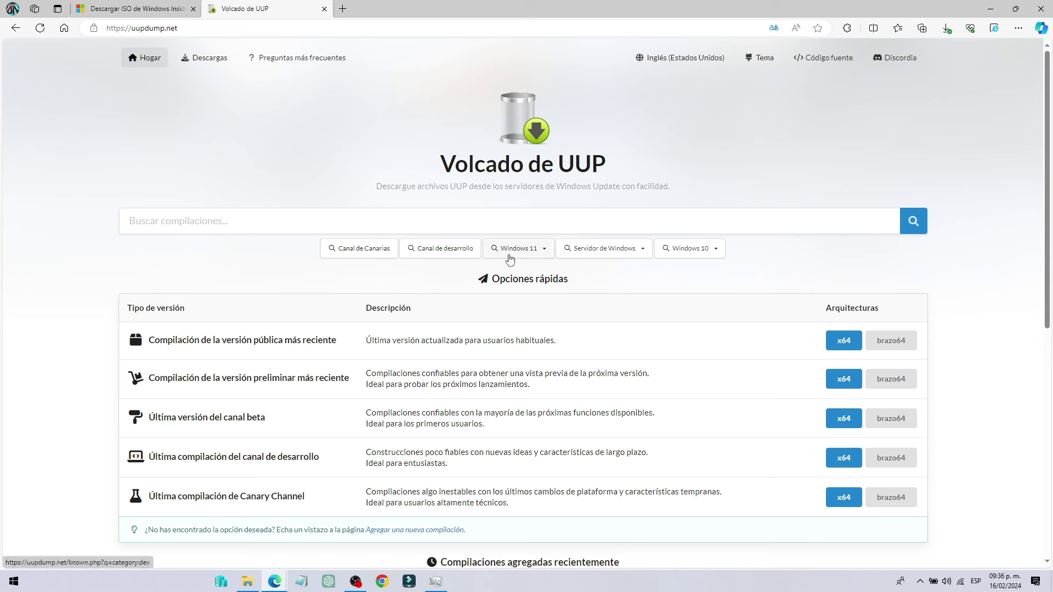
Browse the Windows 11 and Windows 10 build categories, then list all 366 Canary Channel builds
click(539, 258)
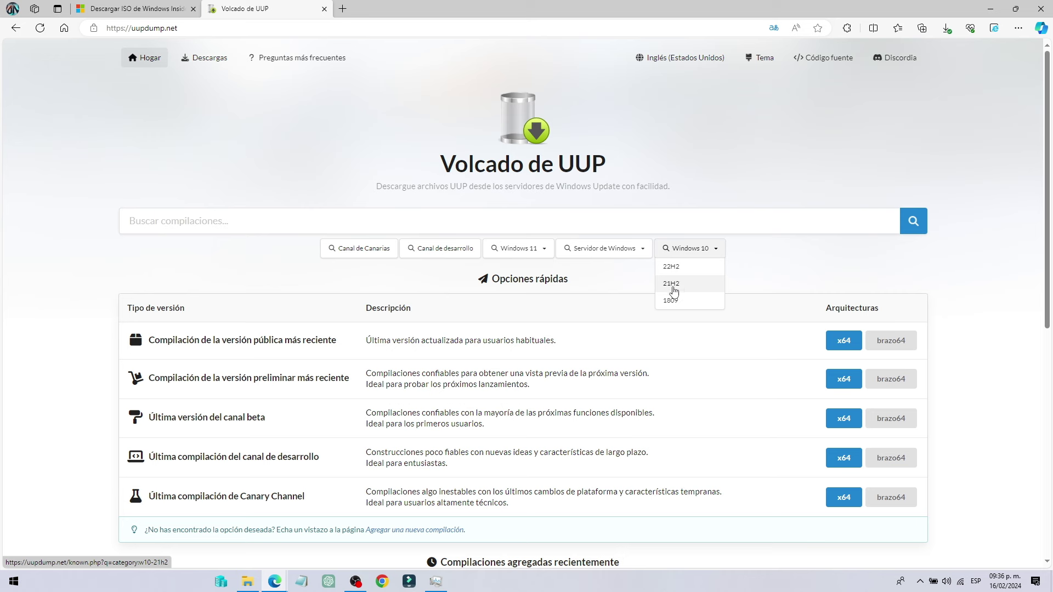
click(278, 274)
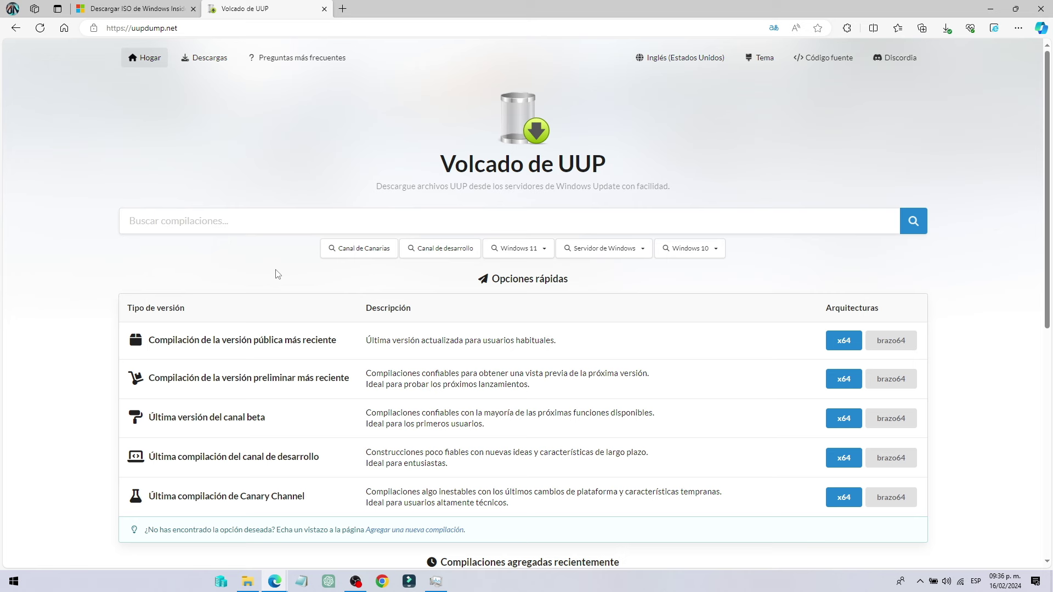
click(355, 248)
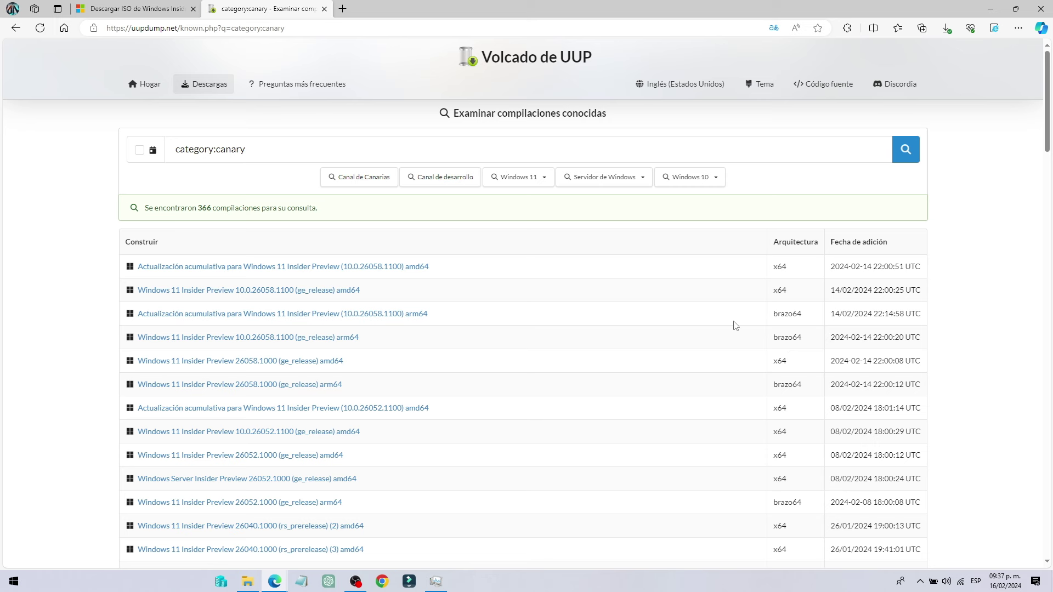
Open build 26058.1100 amd64 and choose Español (México) as its language
click(250, 295)
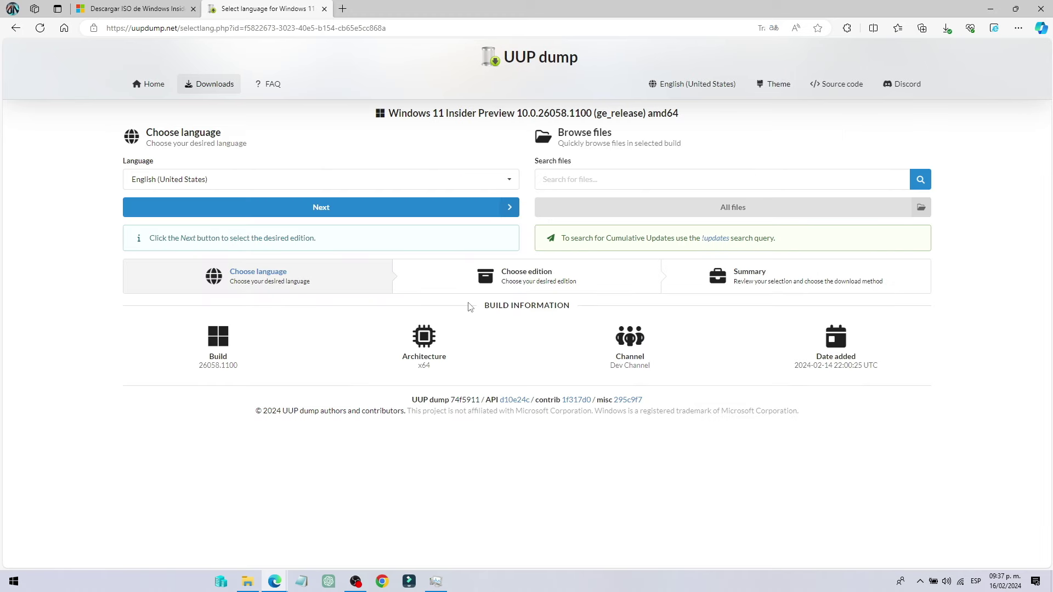
click(283, 181)
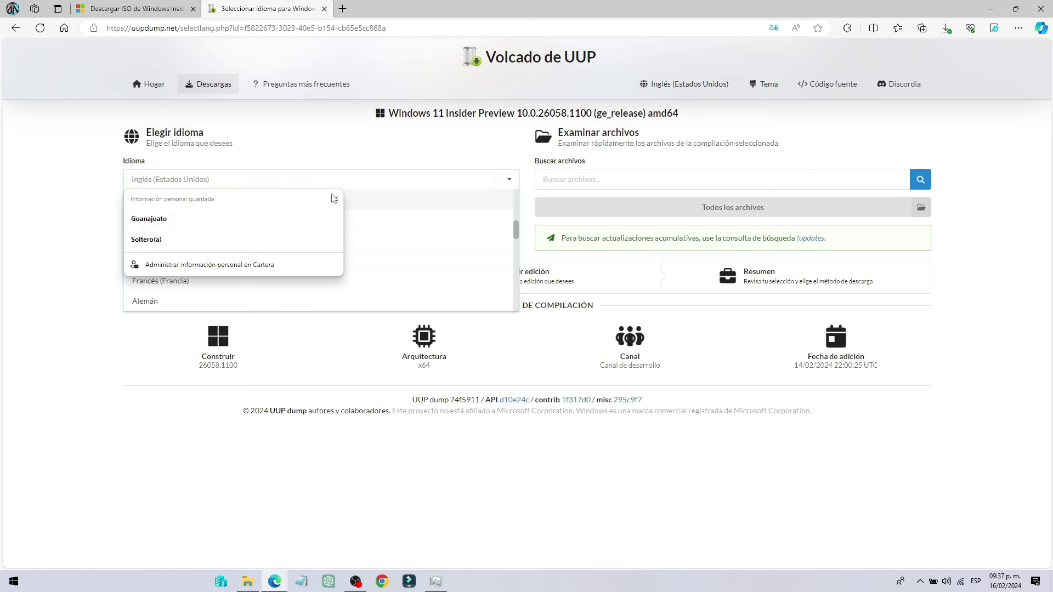
click(335, 199)
scroll(189, 246, down, 10)
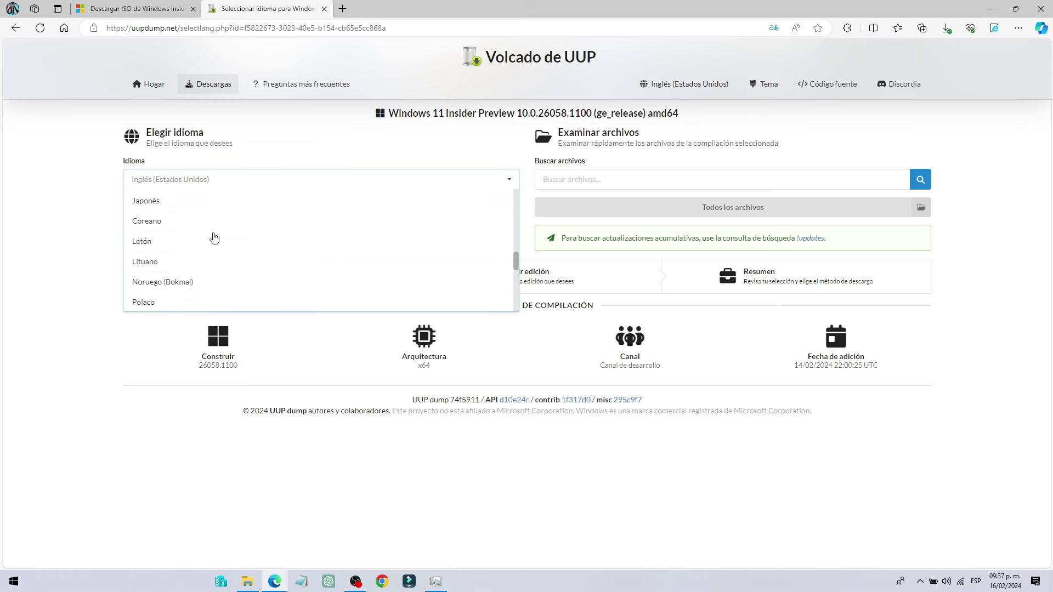
click(158, 244)
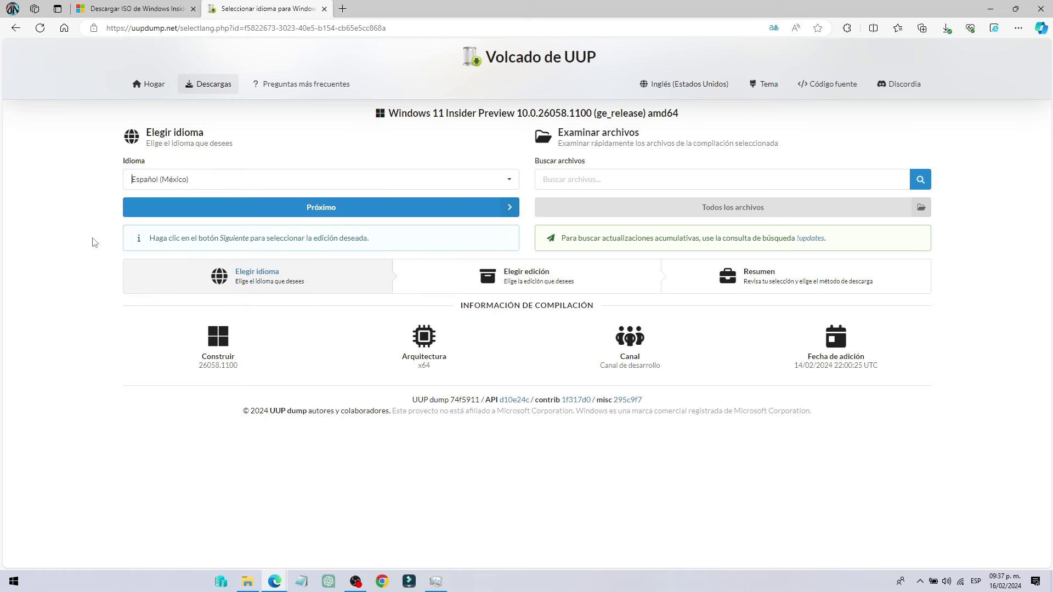
click(343, 213)
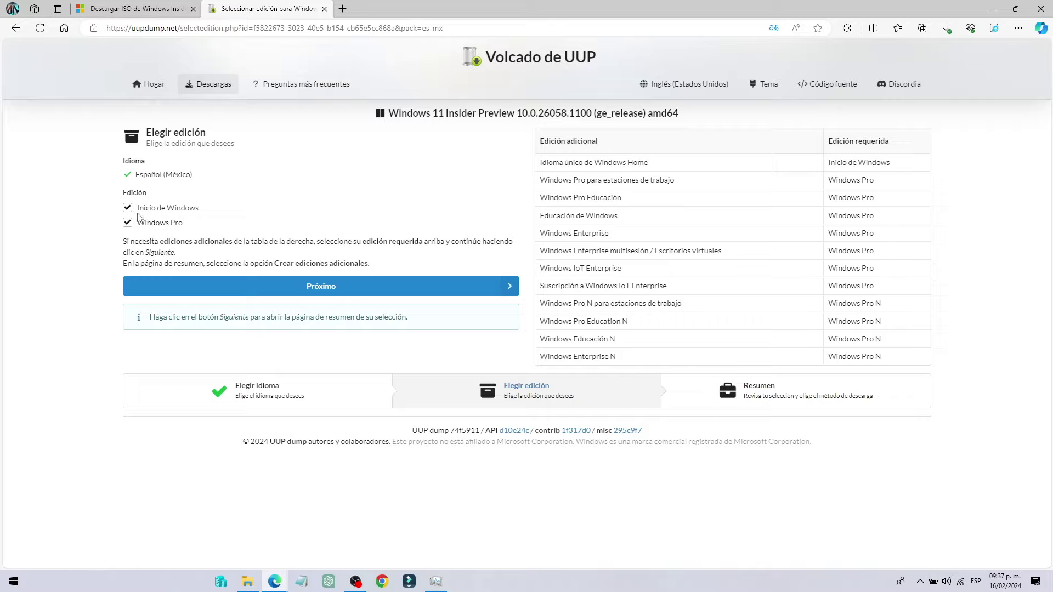
Show the page in original English and keep only Windows Pro, excluding Windows Home
click(773, 28)
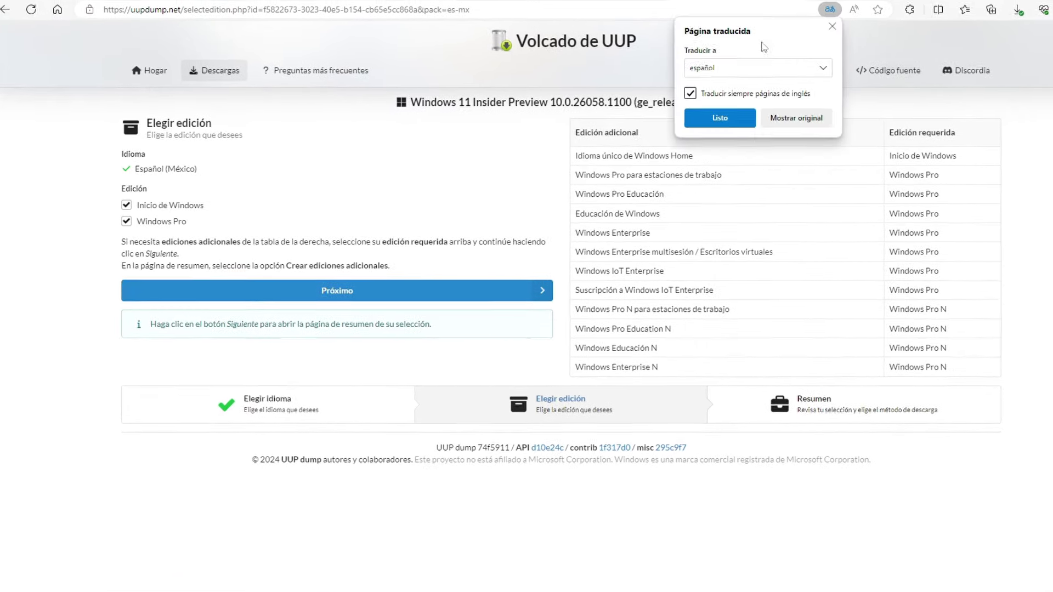
click(796, 118)
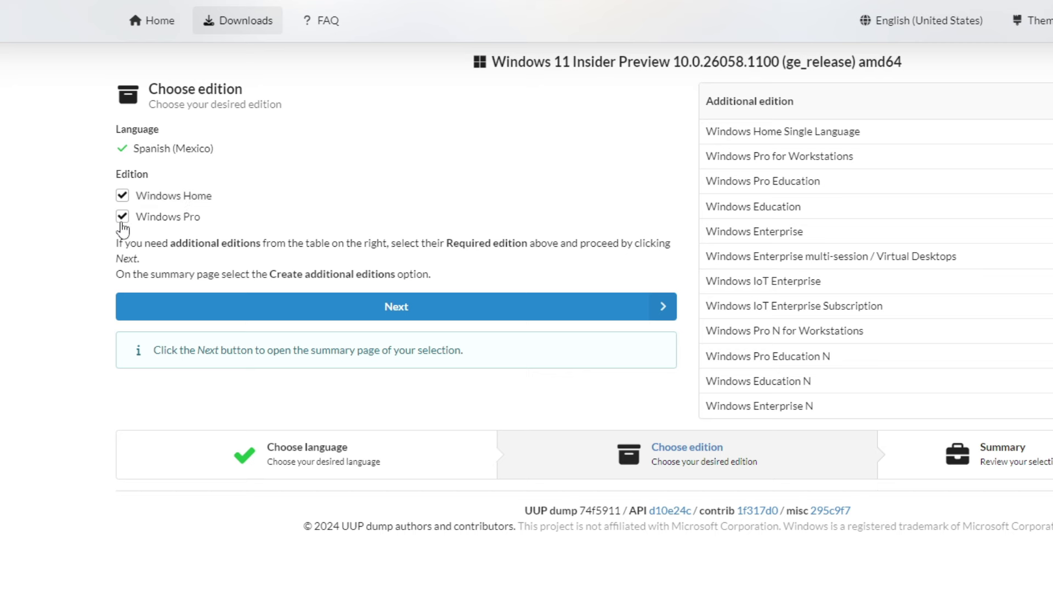
click(123, 196)
click(491, 313)
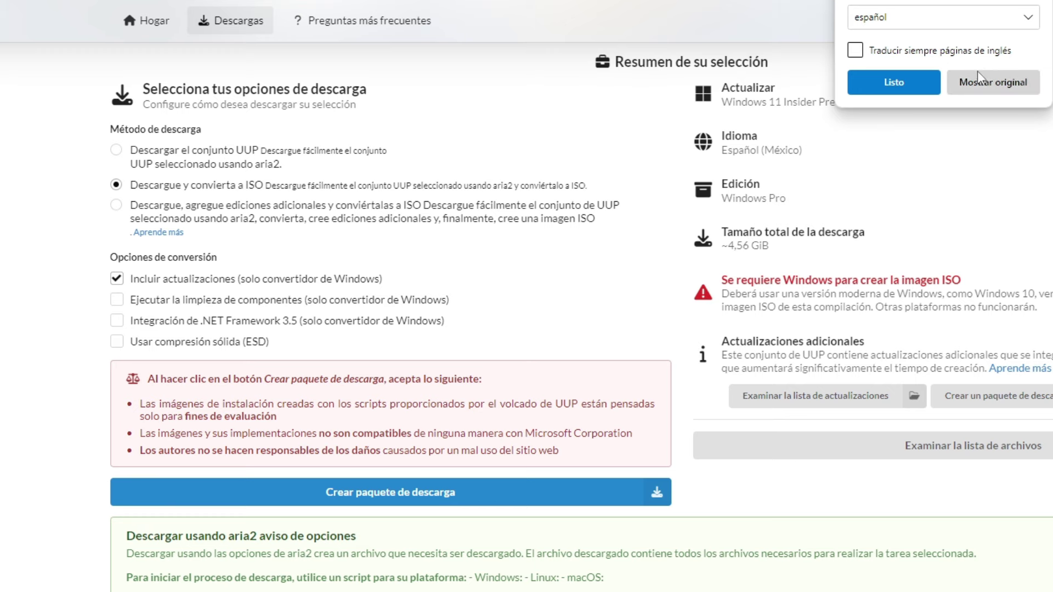
Keep 'Download and convert to ISO' with updates excluded and download the 26058.1100 es-mx Pro package zip
click(979, 79)
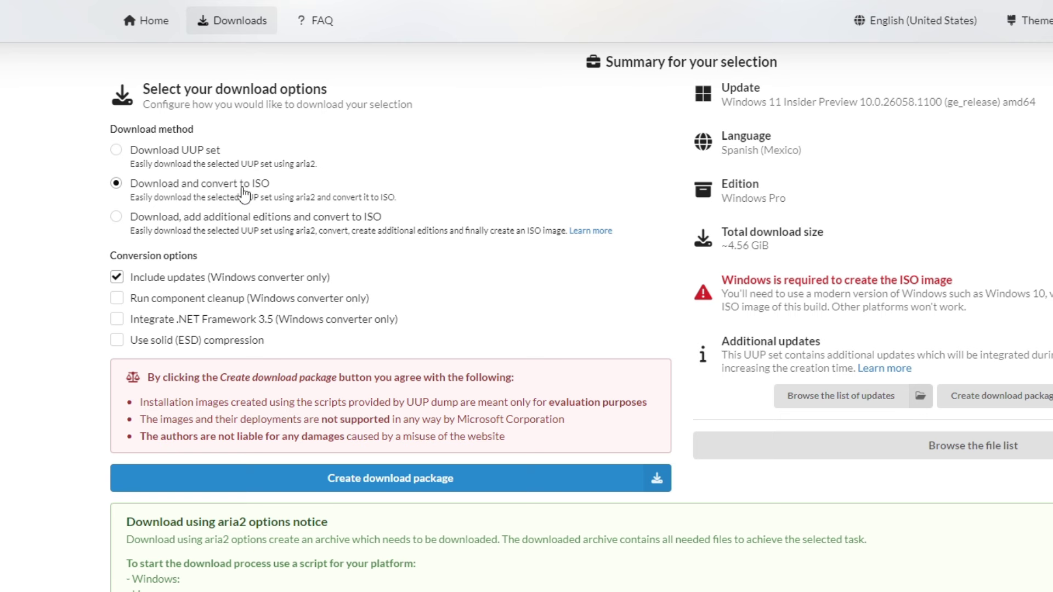
click(131, 229)
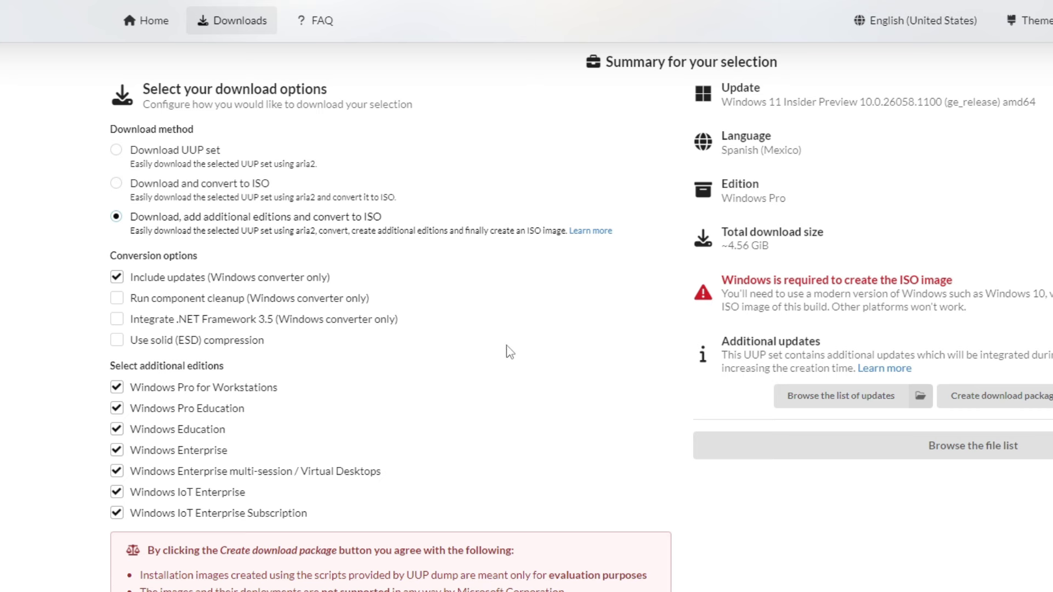
click(126, 184)
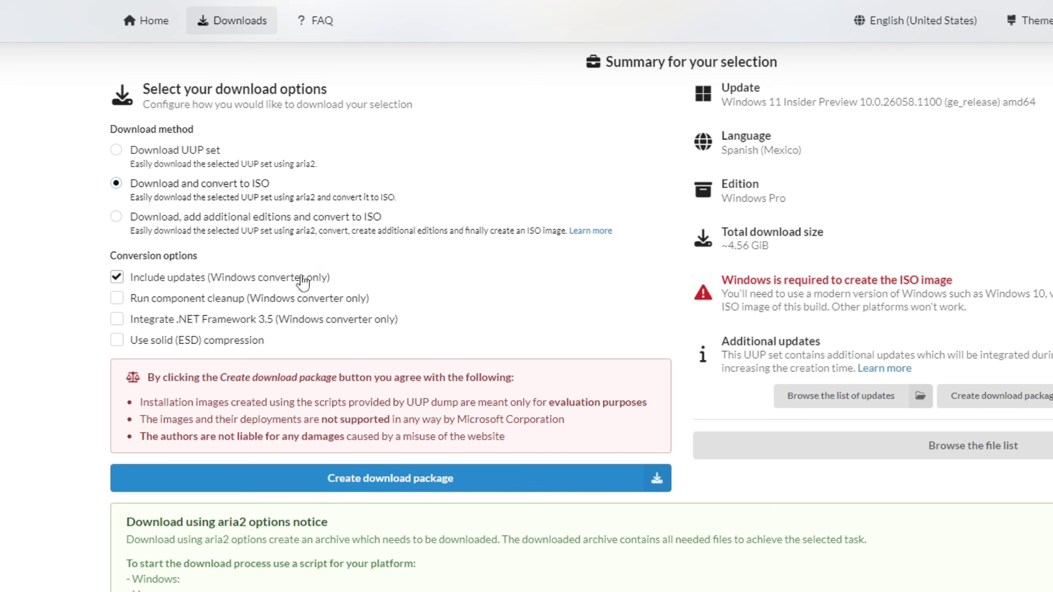
click(187, 284)
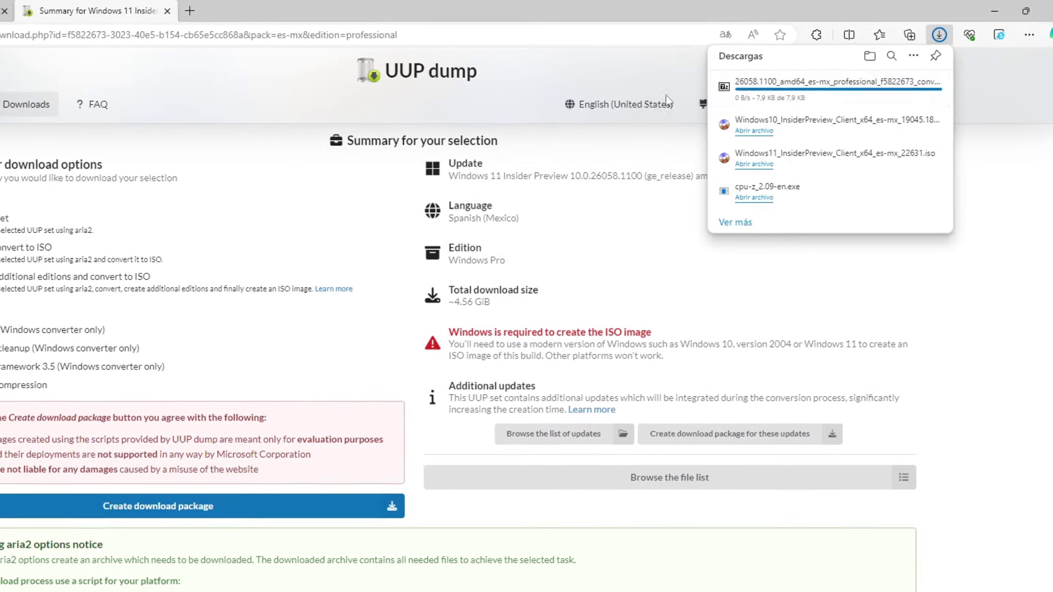
mouse_move(892, 87)
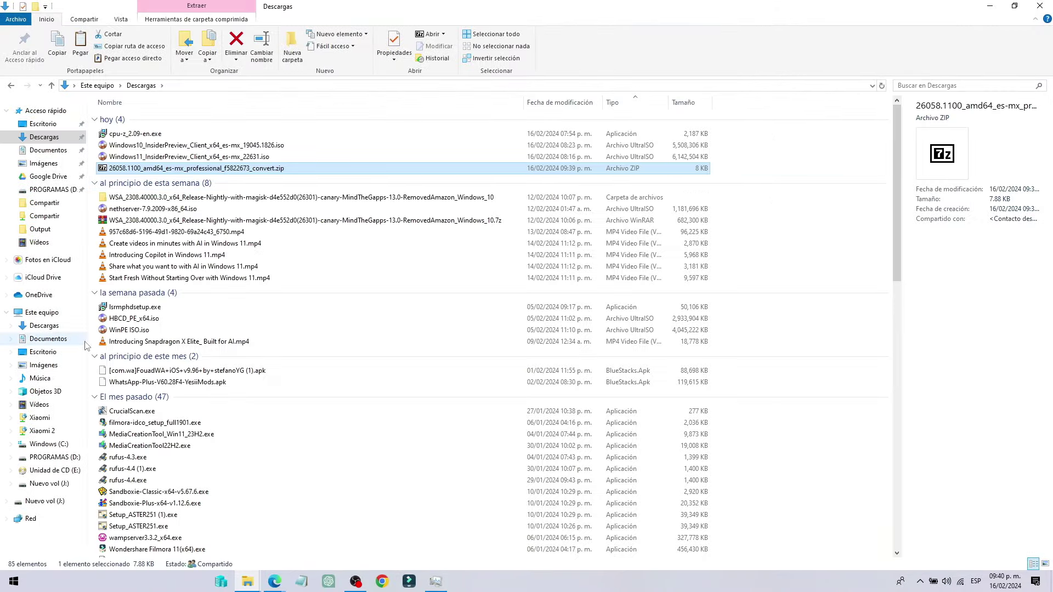
Paste the package zip into the root of Windows (C:), granting administrator permission
click(65, 444)
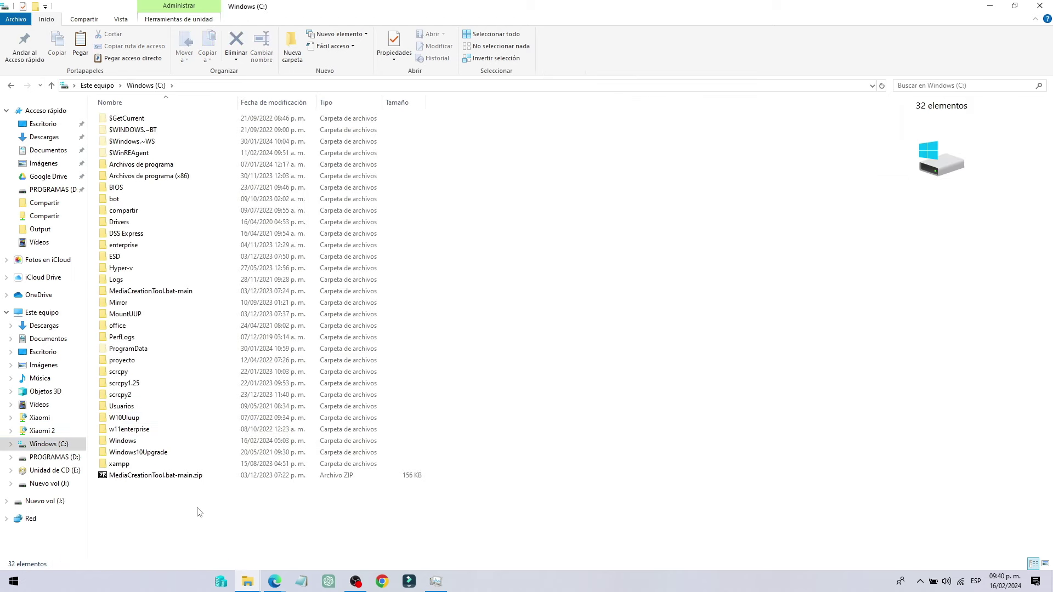
key(ctrl+v)
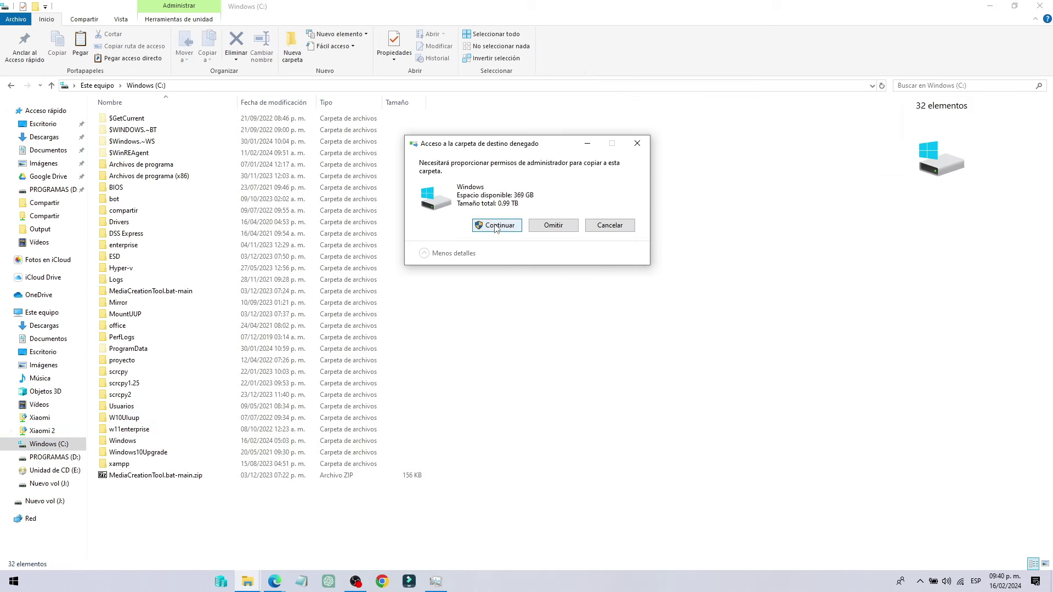
click(495, 227)
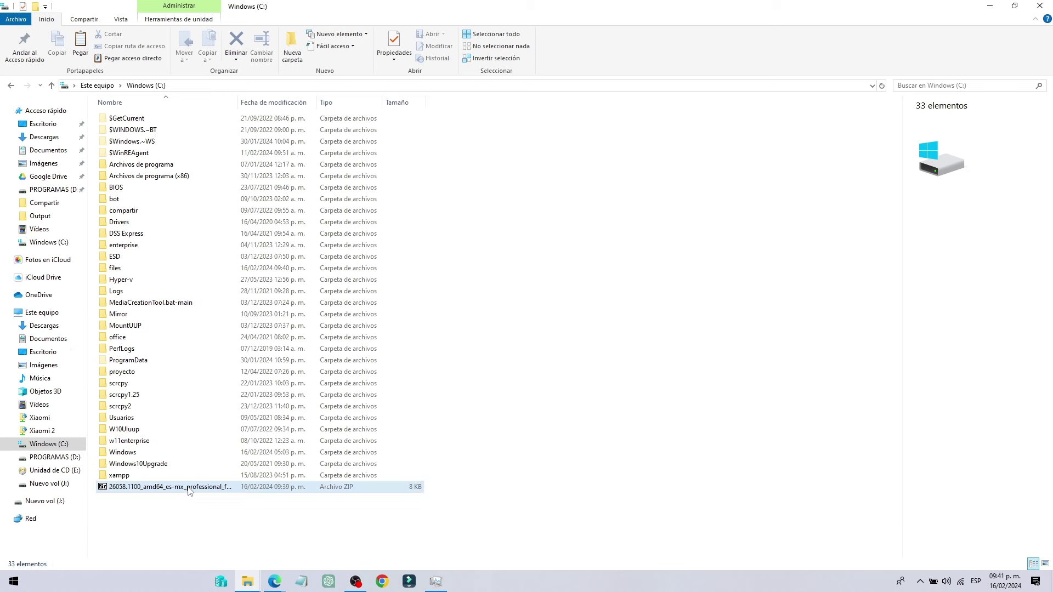
Extract the zip into its default folder and open the extracted _convert folder
right_click(189, 488)
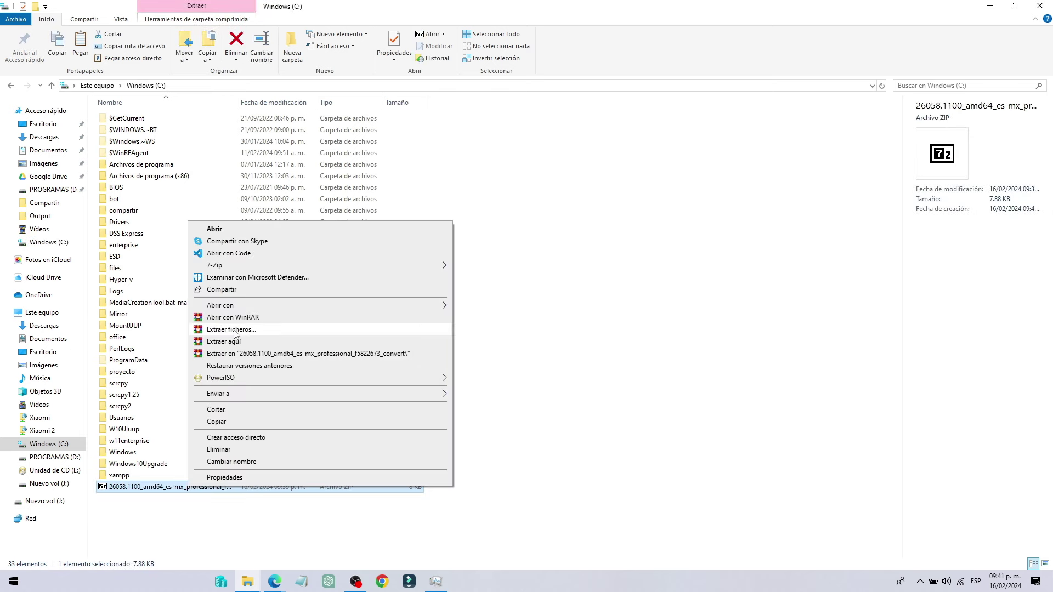
click(225, 329)
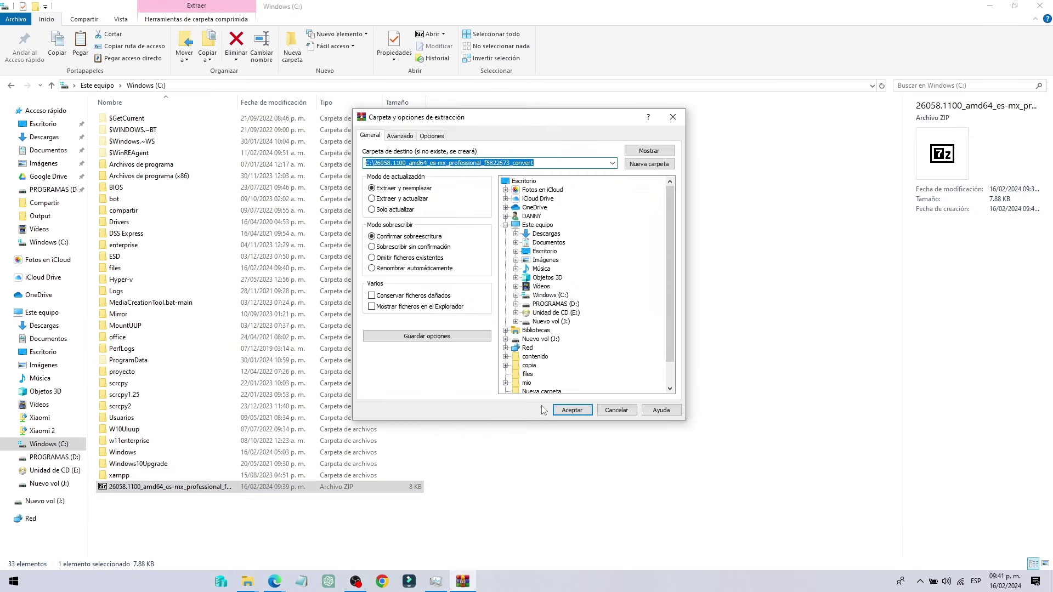
click(570, 413)
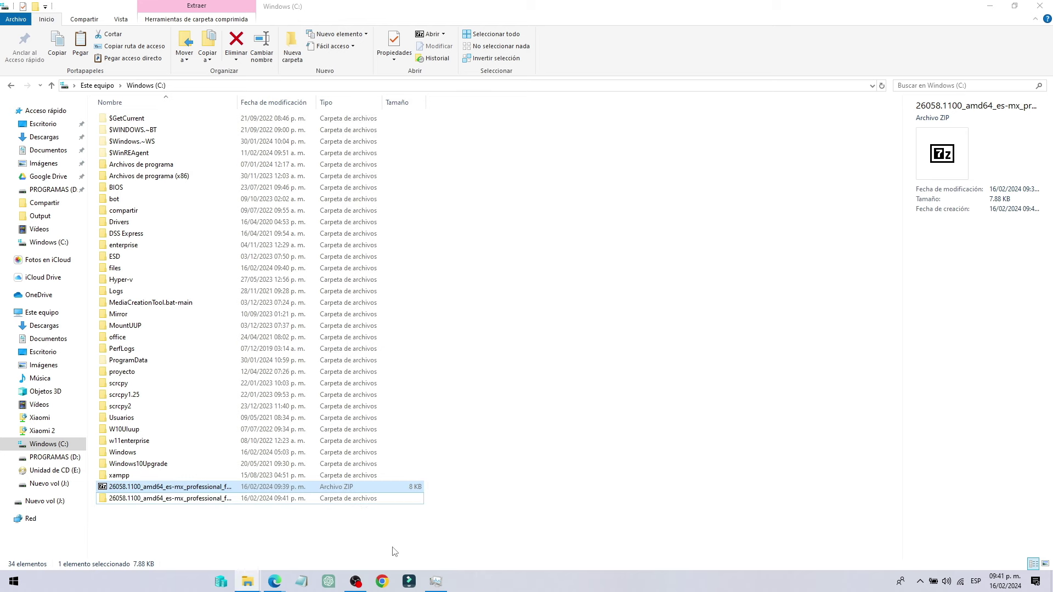
double_click(182, 500)
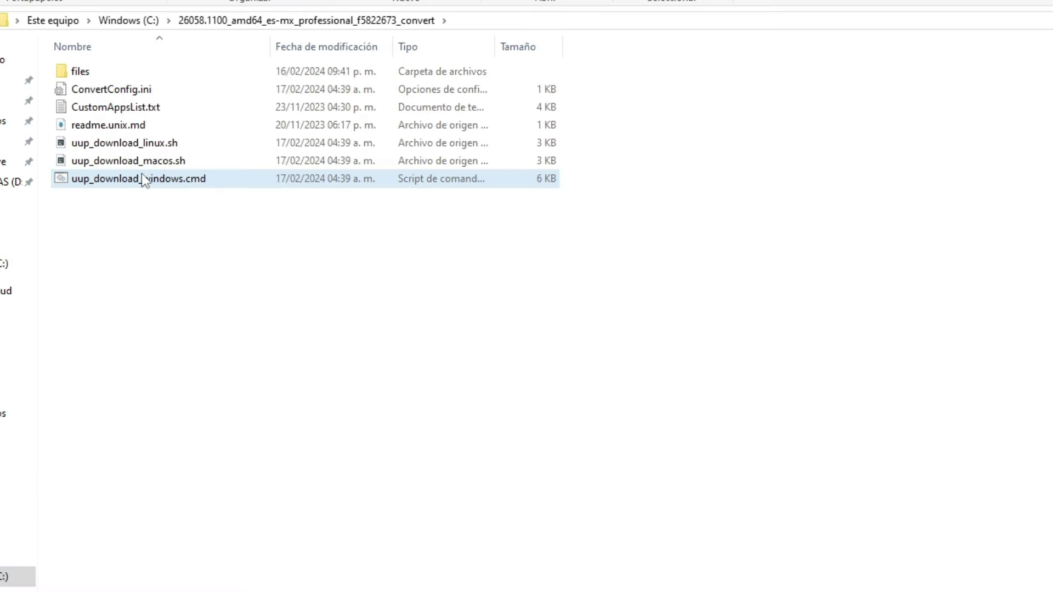
Run uup_download_windows.cmd as administrator and nudge its console window aside
click(138, 186)
right_click(137, 184)
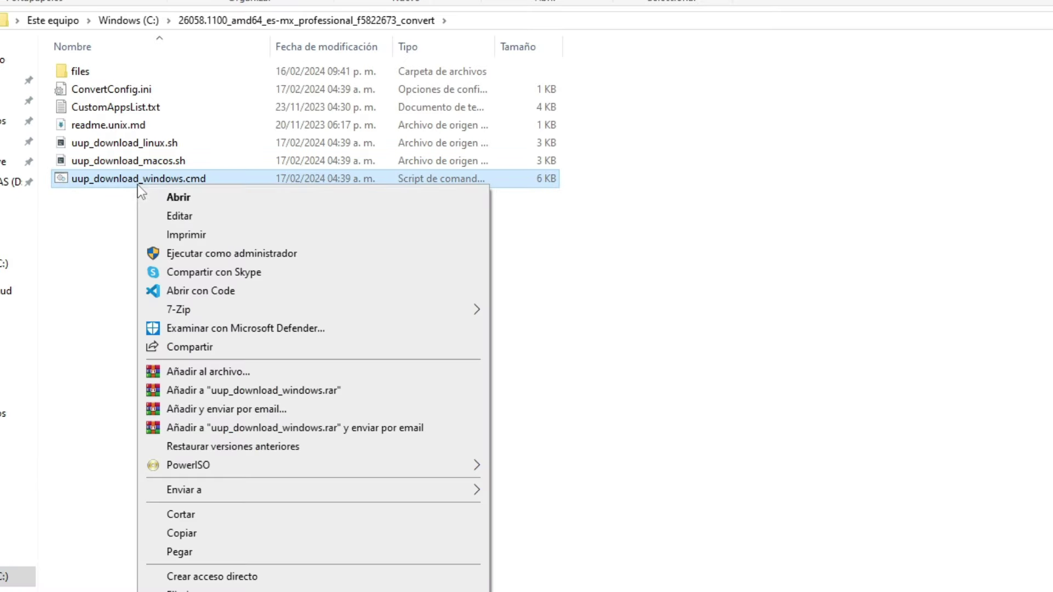
click(219, 254)
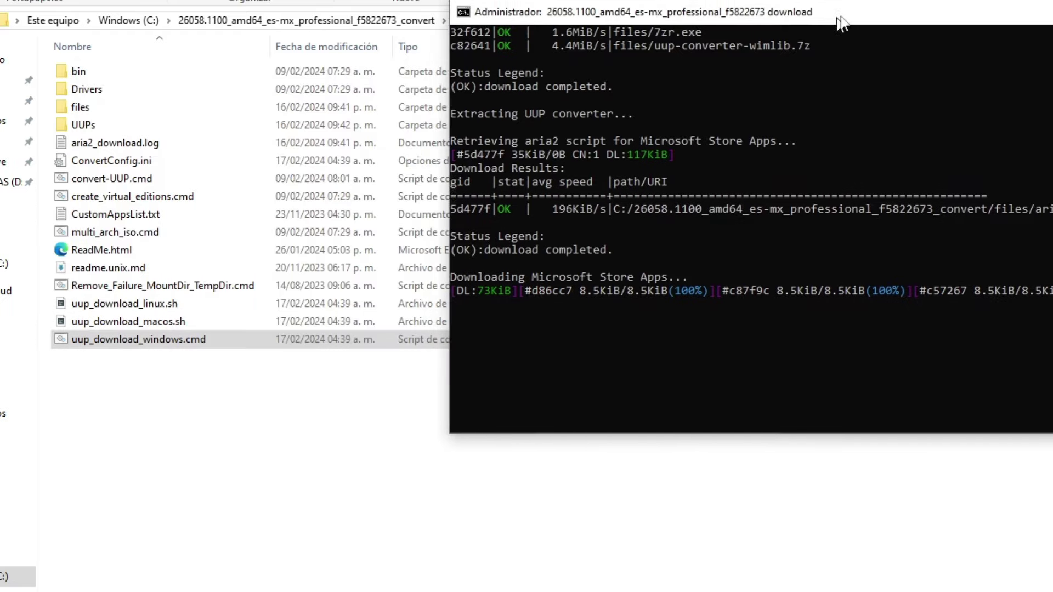
drag(841, 23, 854, 17)
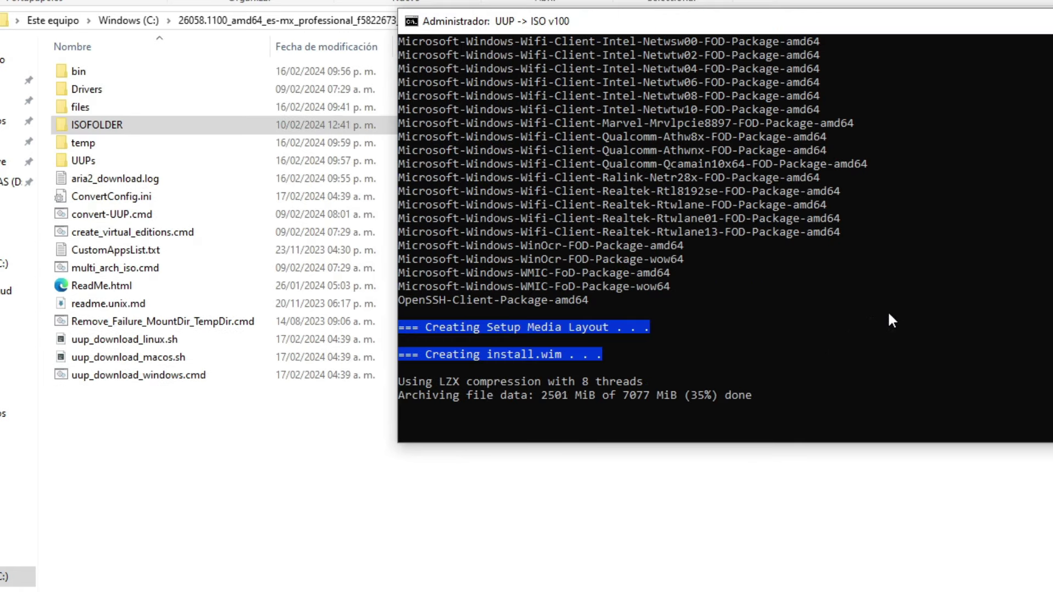
scroll(866, 338, up, 1)
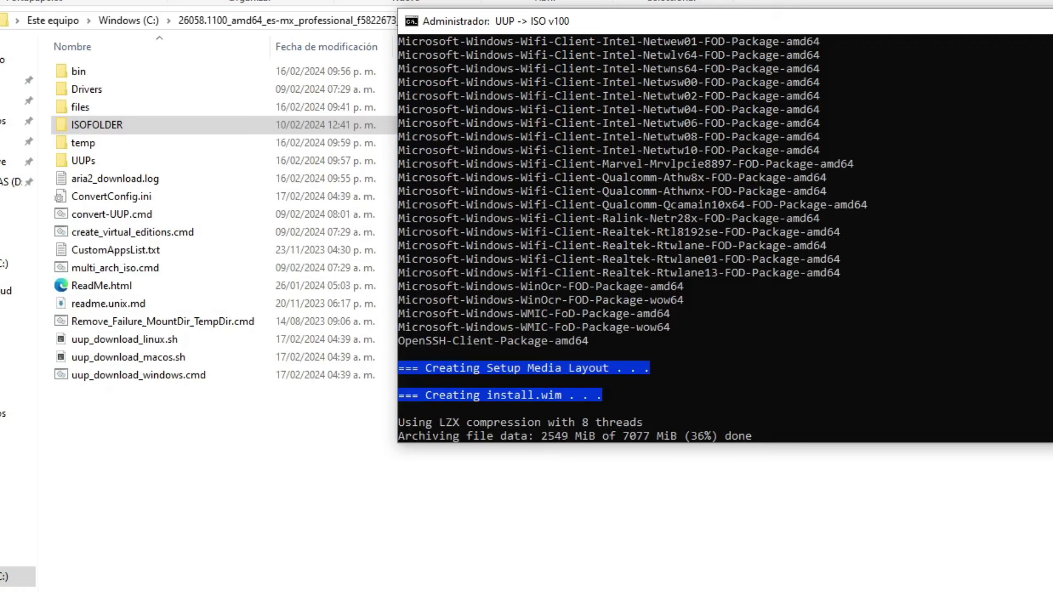
scroll(724, 235, up, 15)
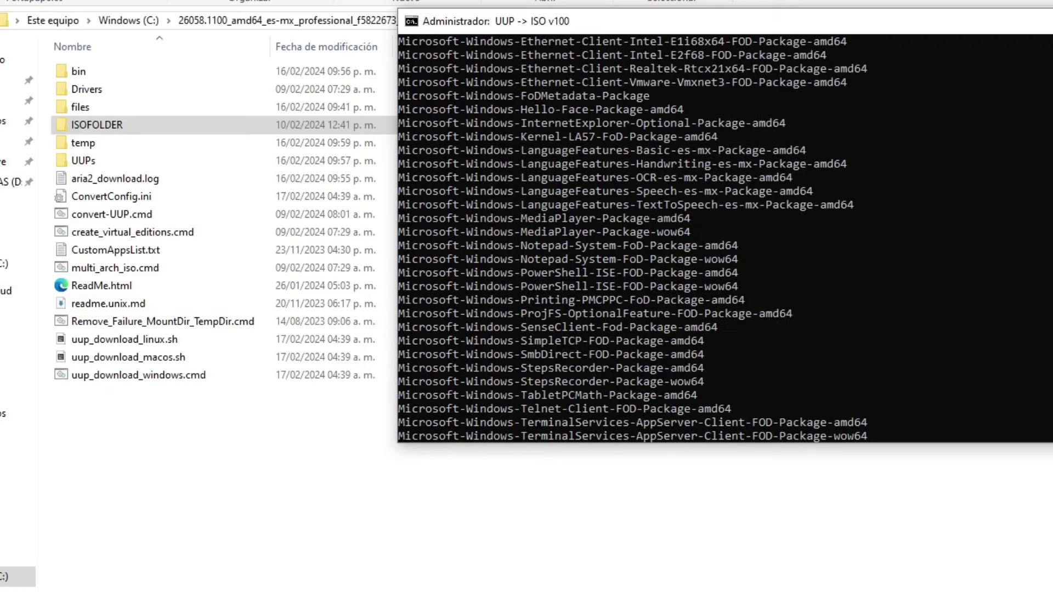
scroll(724, 236, up, 7)
scroll(723, 236, down, 20)
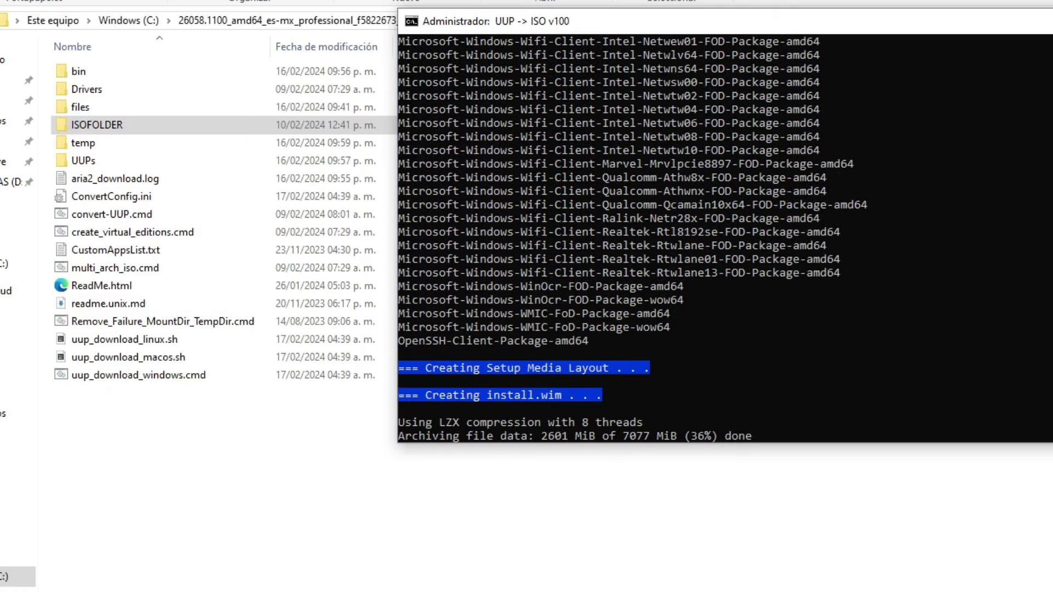
scroll(503, 78, up, 20)
scroll(502, 77, down, 20)
scroll(827, 175, down, 1)
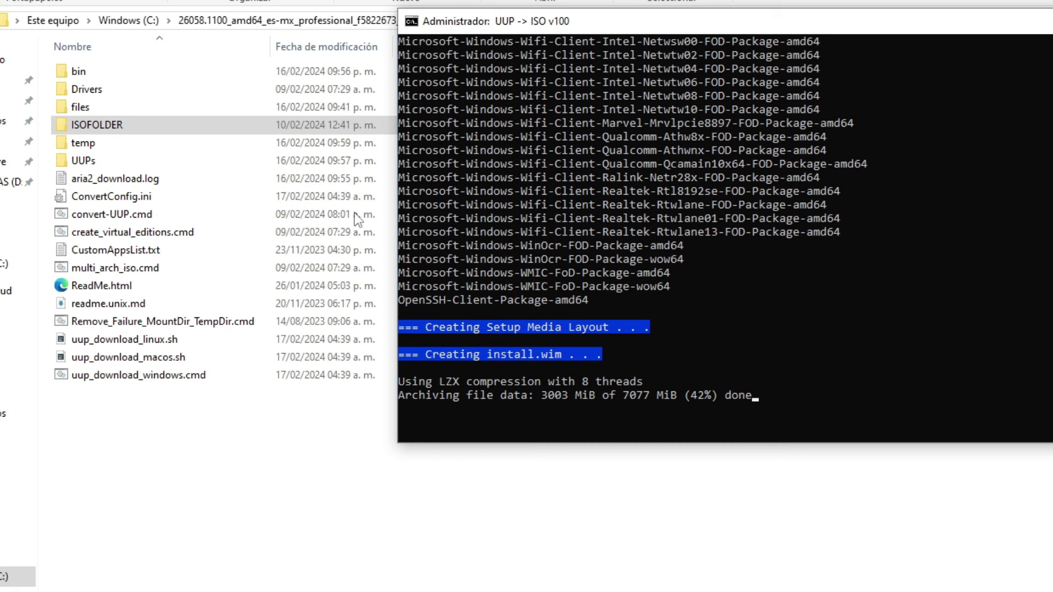
double_click(117, 126)
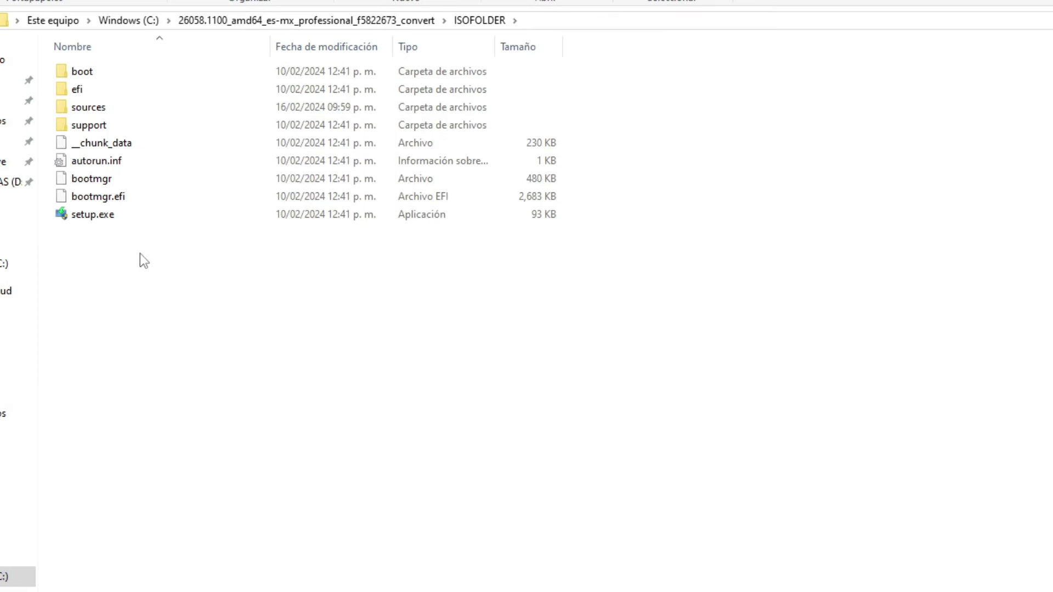
Return to the _convert folder and bring the finished conversion console to the front
click(344, 20)
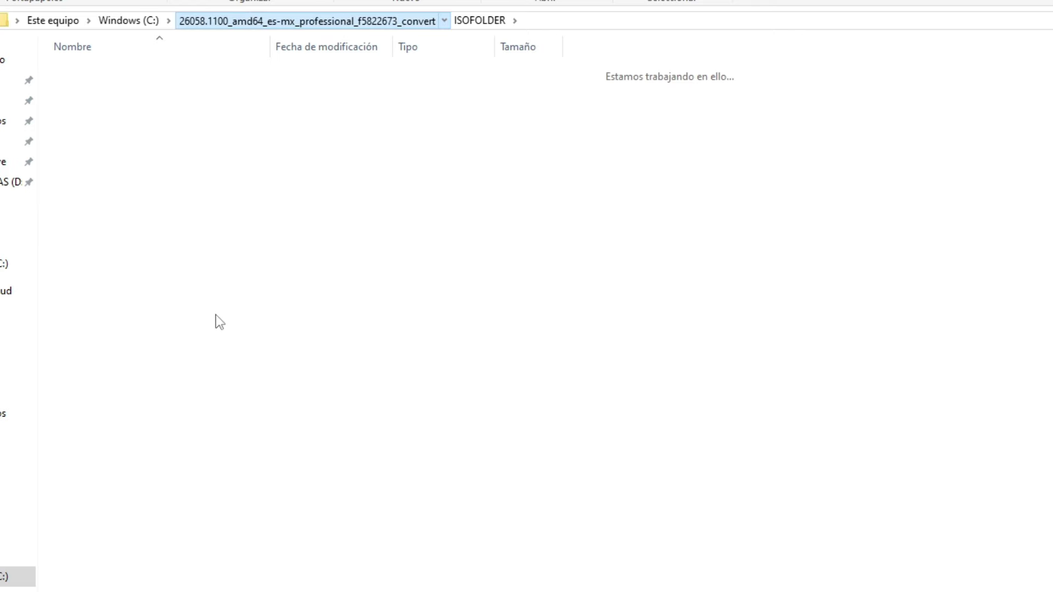
key(alt+Tab)
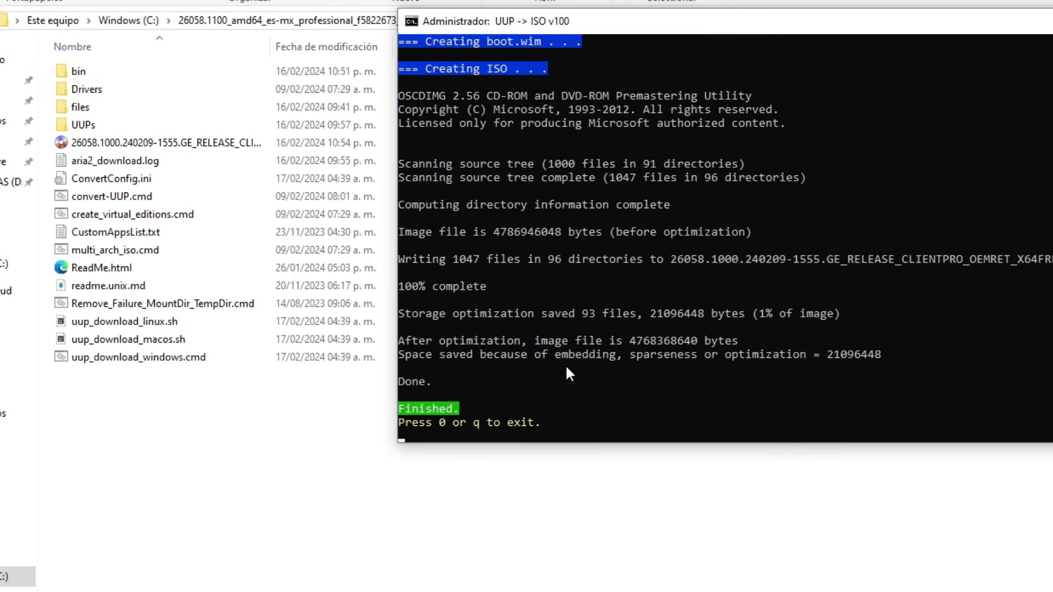
Review the conversion log, then press 0 to exit the finished converter console
scroll(585, 357, up, 13)
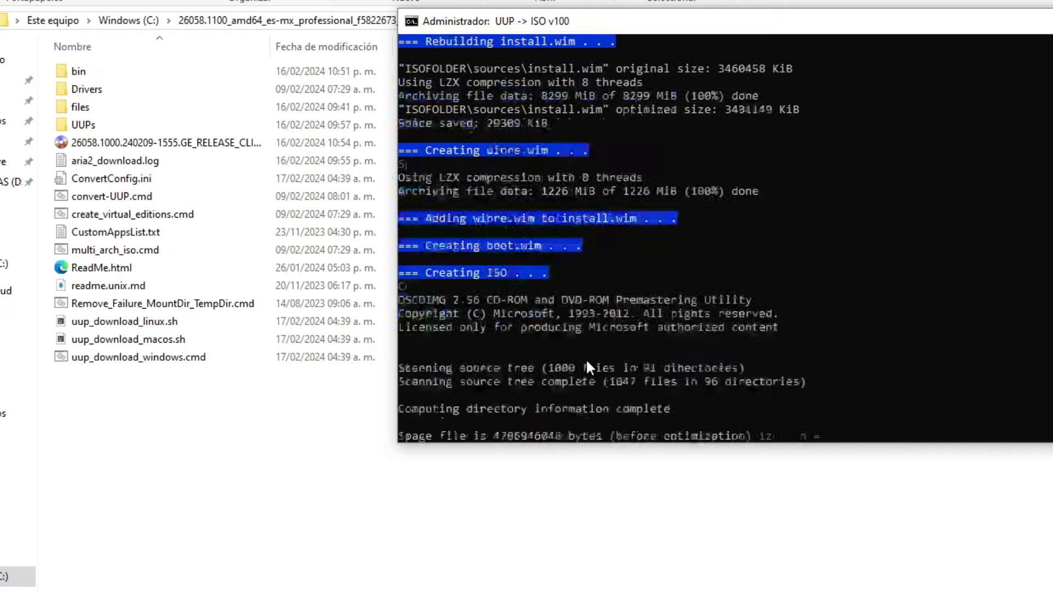
scroll(613, 347, up, 18)
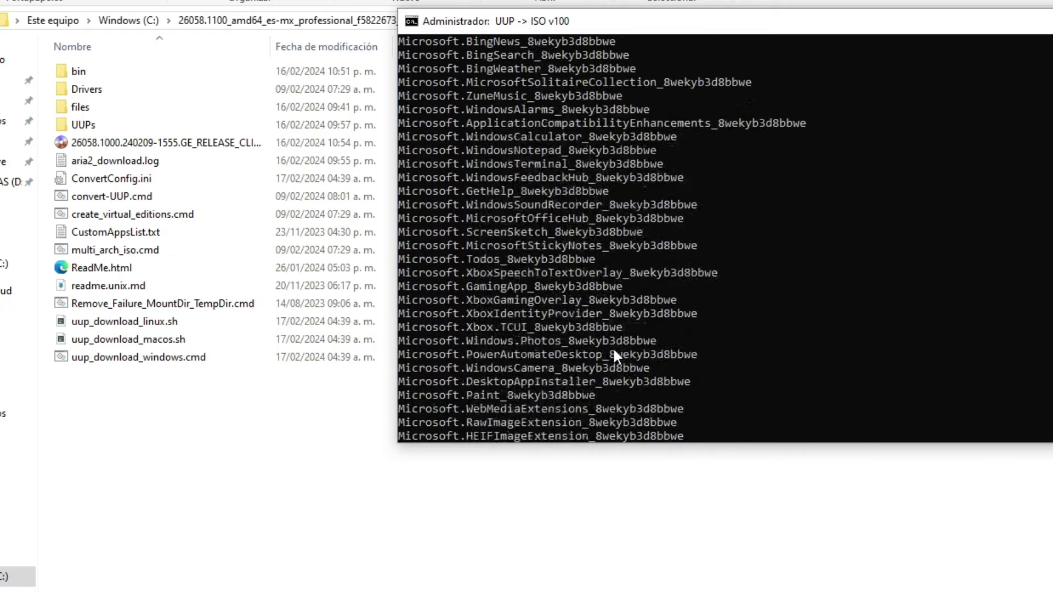
scroll(613, 354, up, 18)
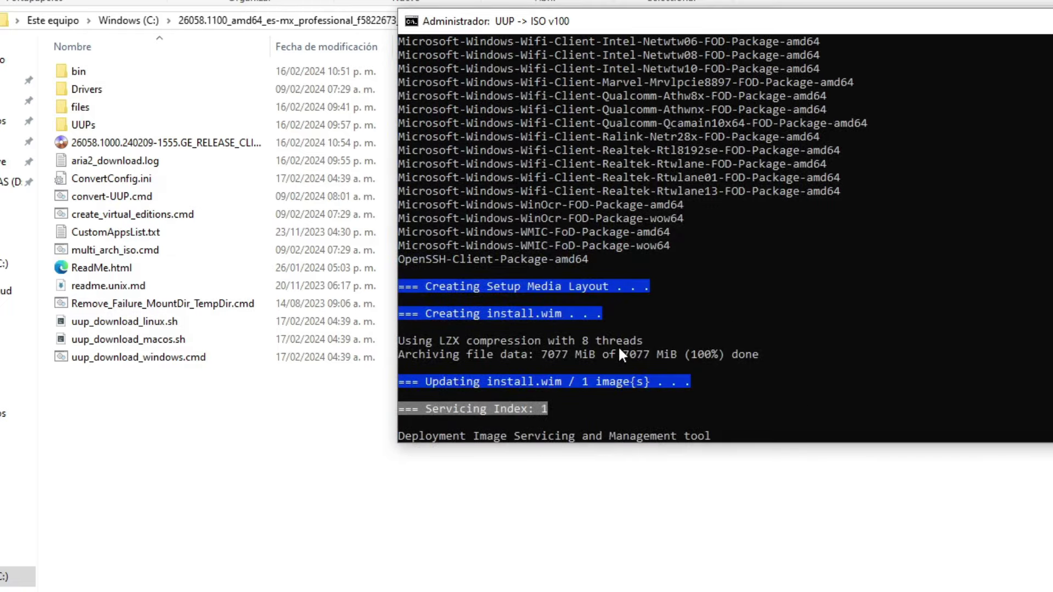
scroll(624, 337, up, 3)
scroll(624, 320, down, 12)
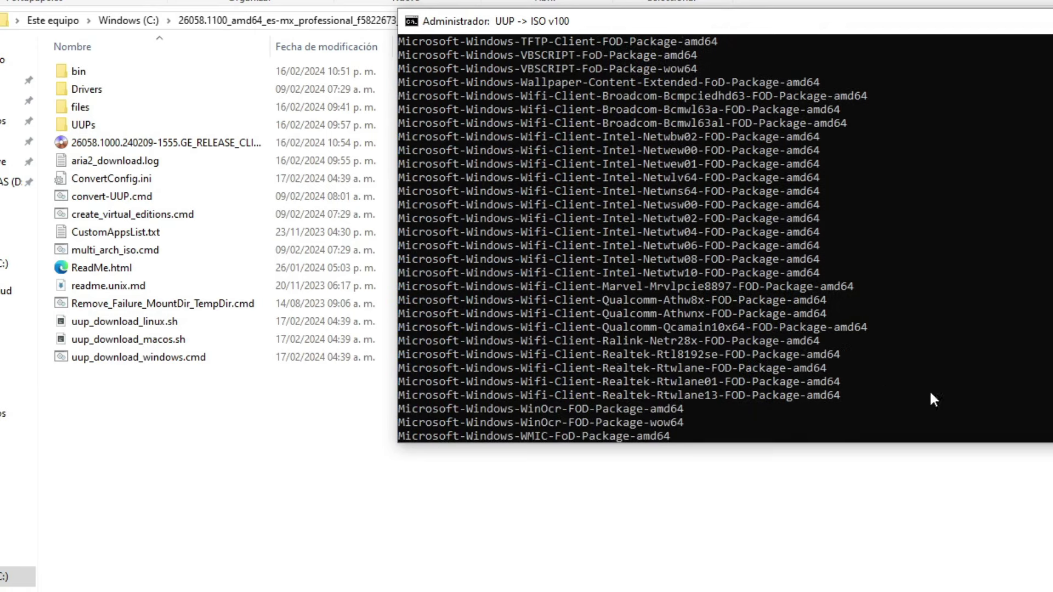
scroll(968, 252, down, 20)
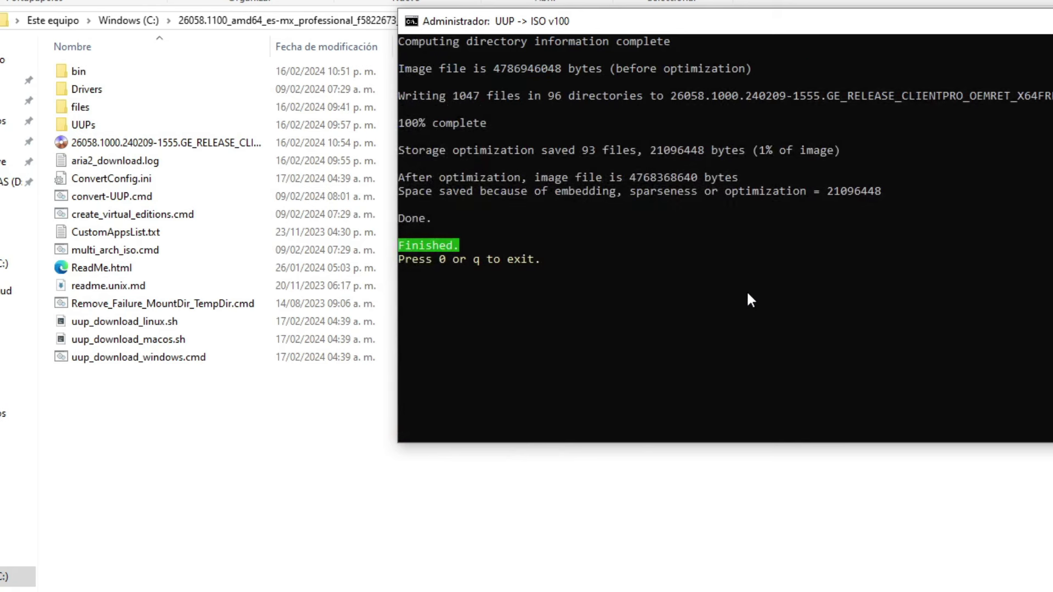
key(0)
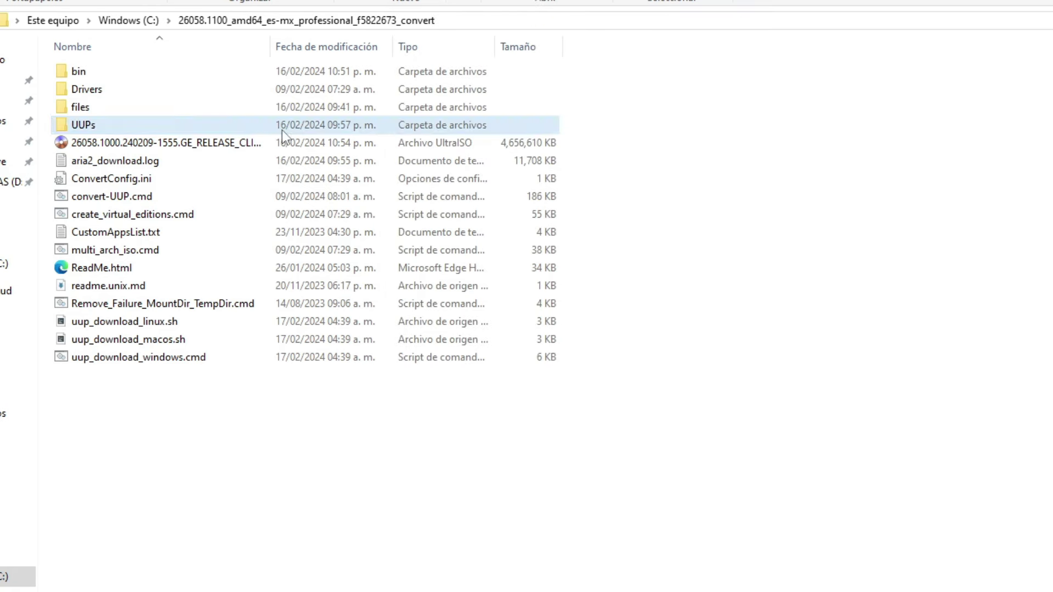
Open the generated 26058.1000 ISO image from the _convert folder
double_click(284, 145)
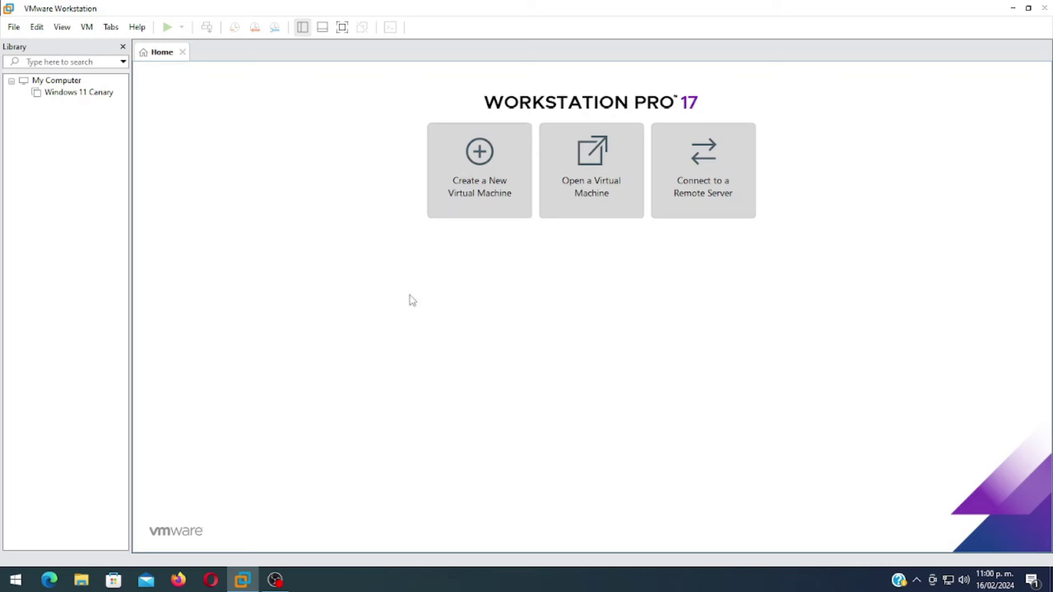
Start a typical new virtual machine using the build 26058 ISO as the installer disc image
click(477, 189)
drag(482, 161, 225, 75)
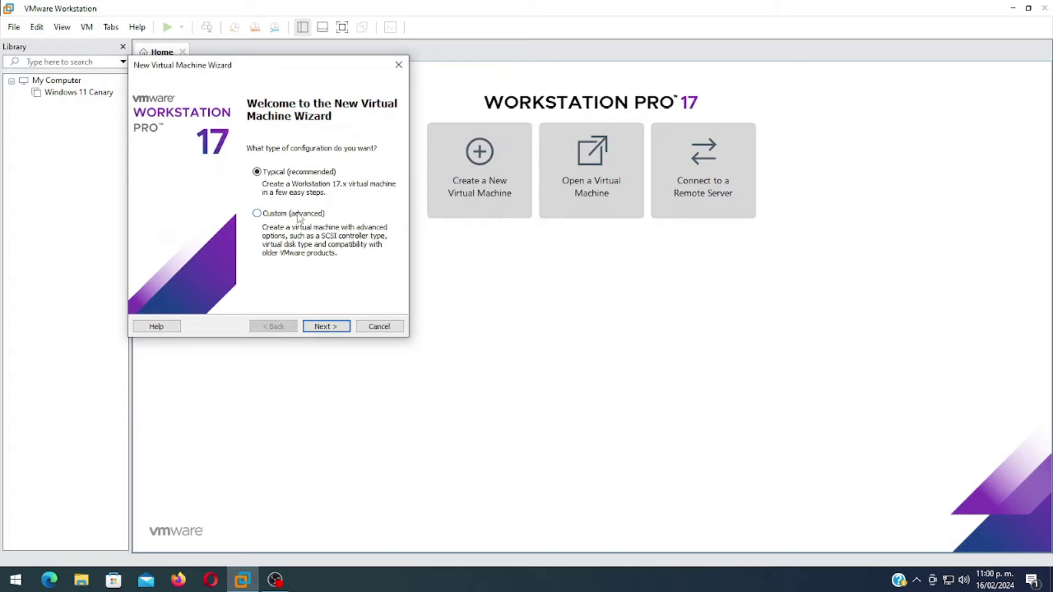
click(327, 326)
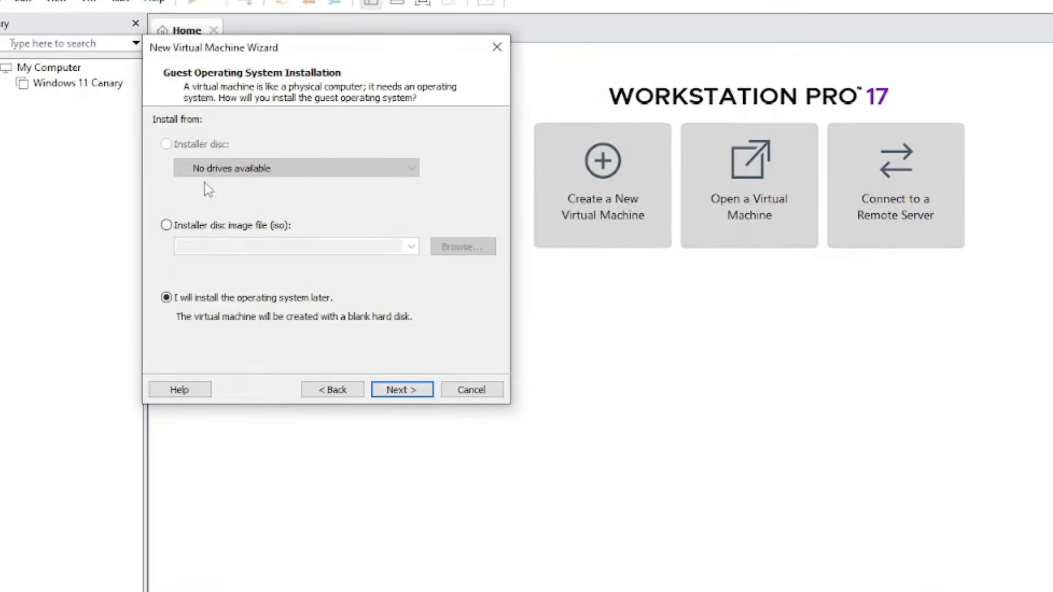
click(214, 225)
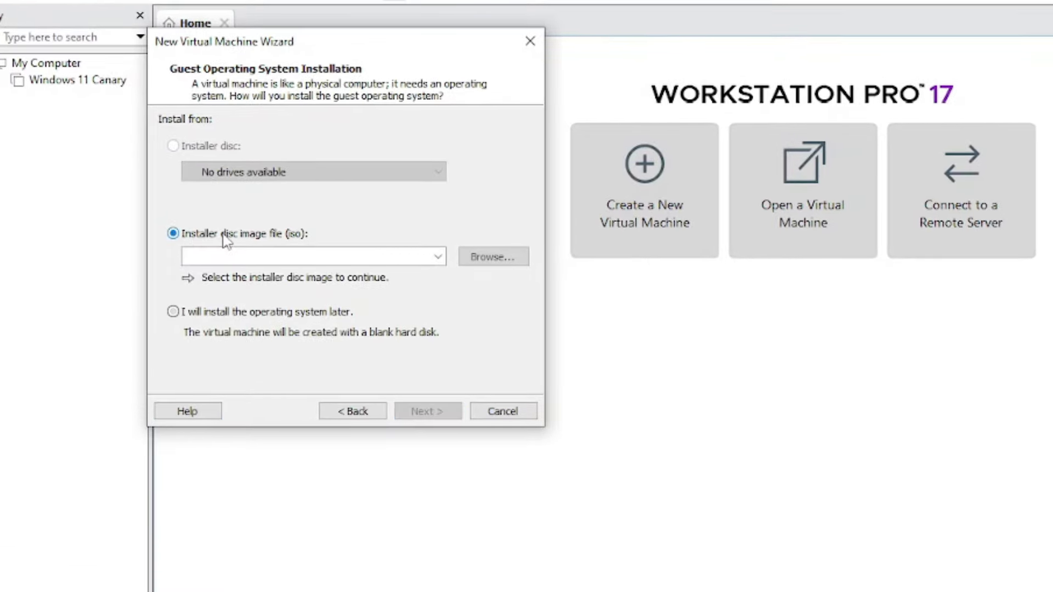
click(475, 255)
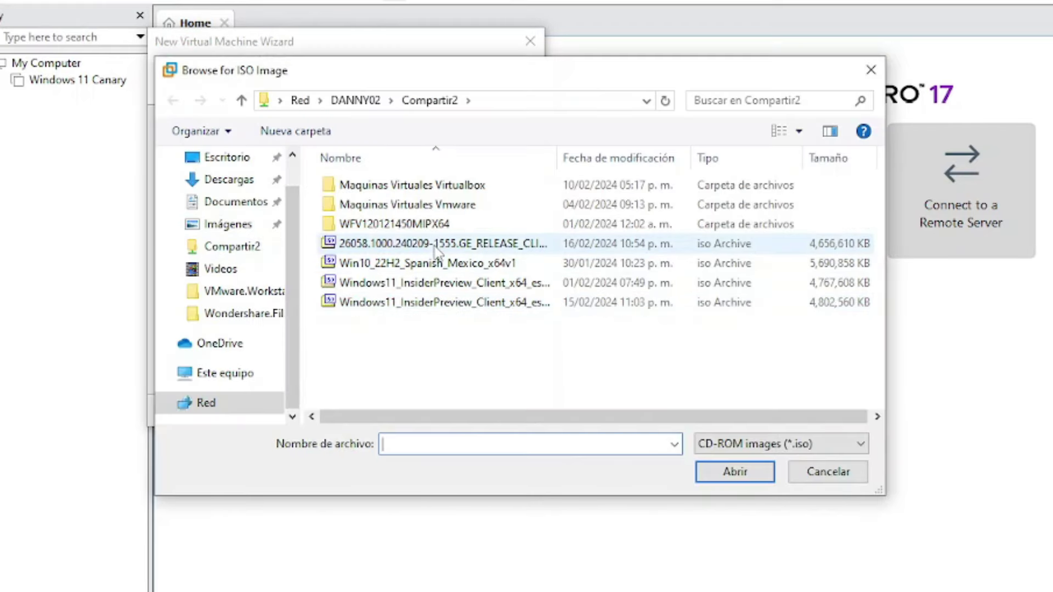
click(389, 242)
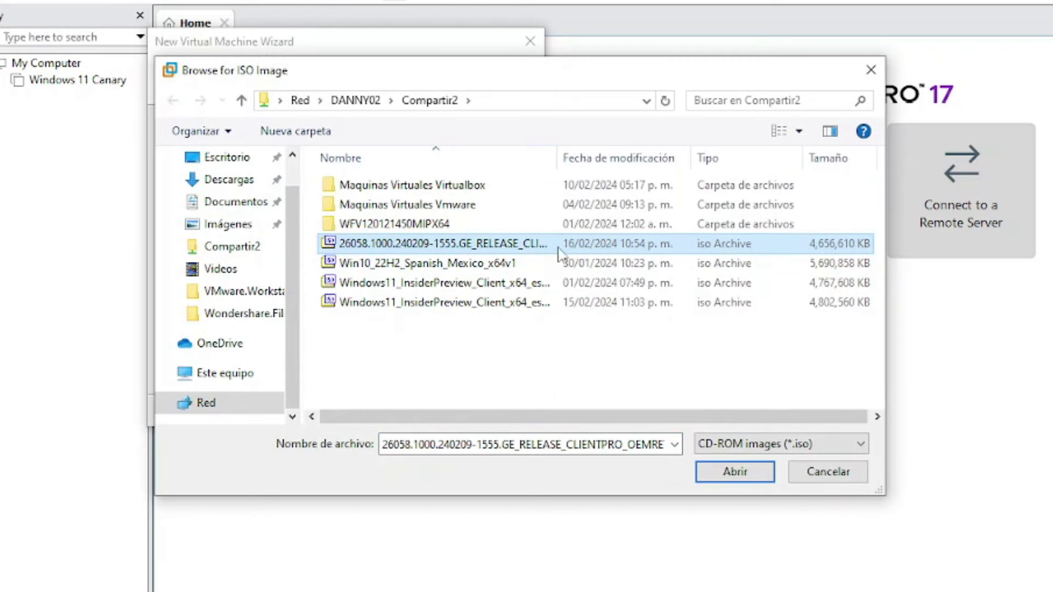
click(701, 469)
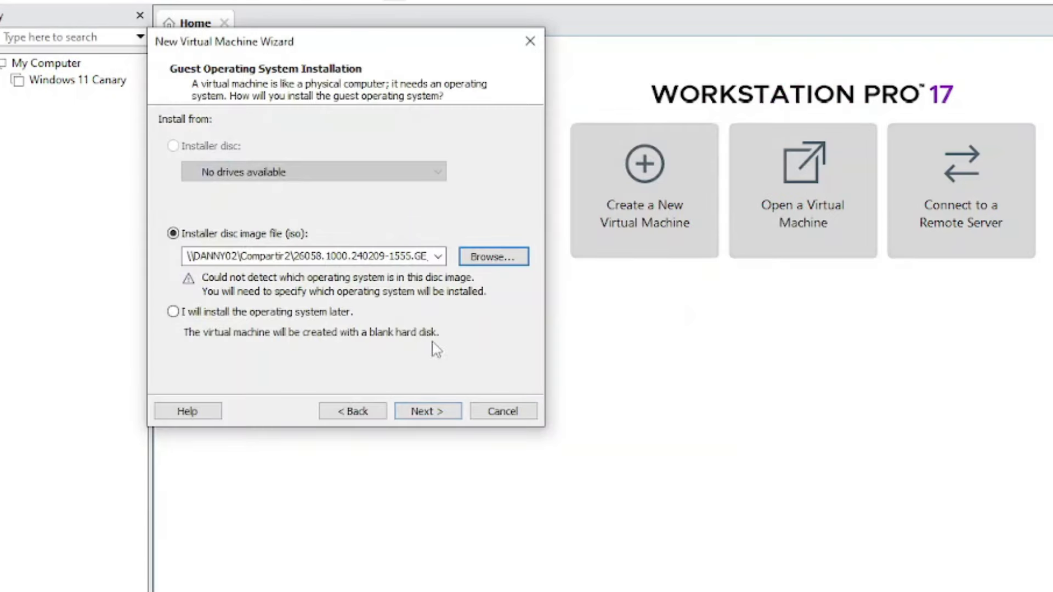
Keep Microsoft Windows as guest OS with version Windows 11 x64
click(436, 411)
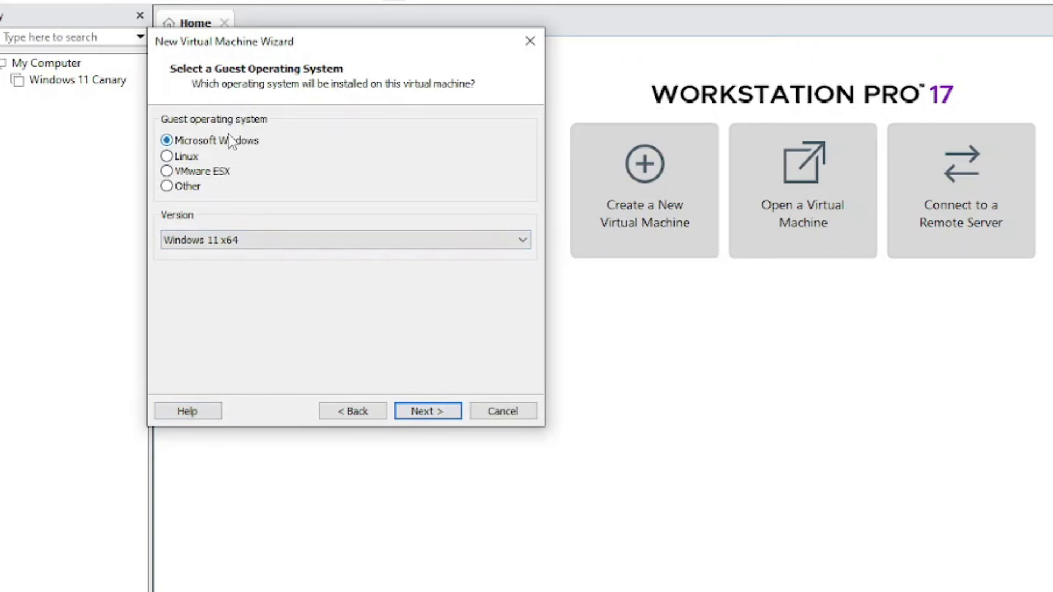
click(230, 247)
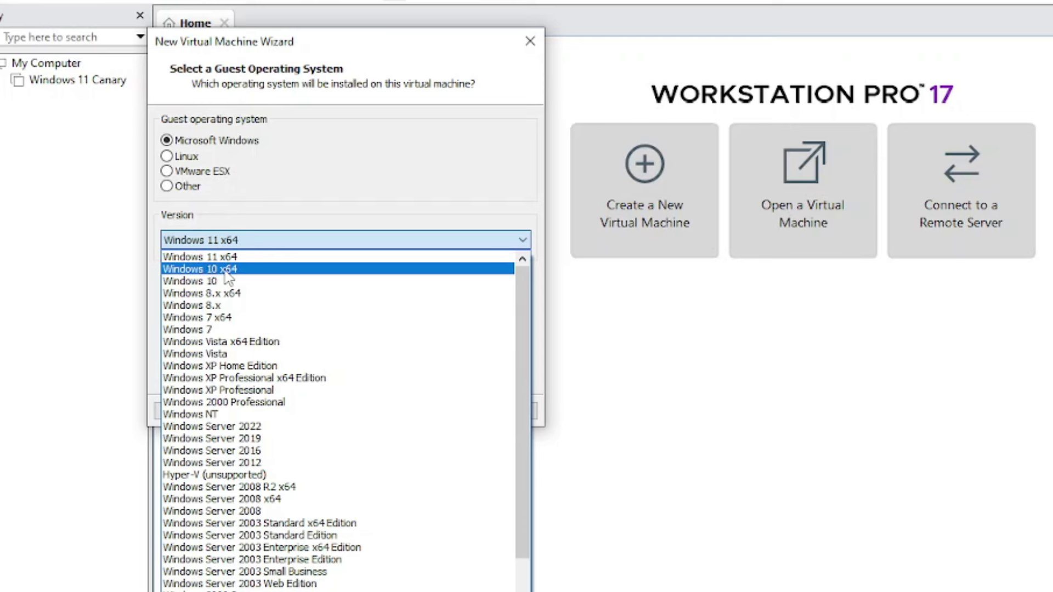
click(226, 257)
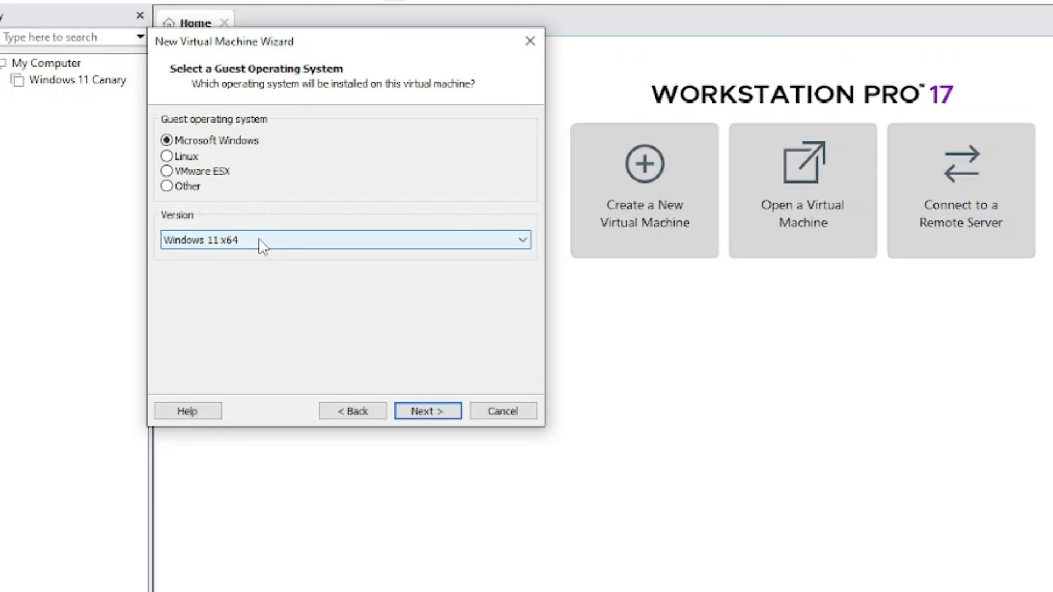
Change the VM name's 'x64' ending to '24h2 Canary', making it 'Windows 11 24h2 Canary'
click(429, 416)
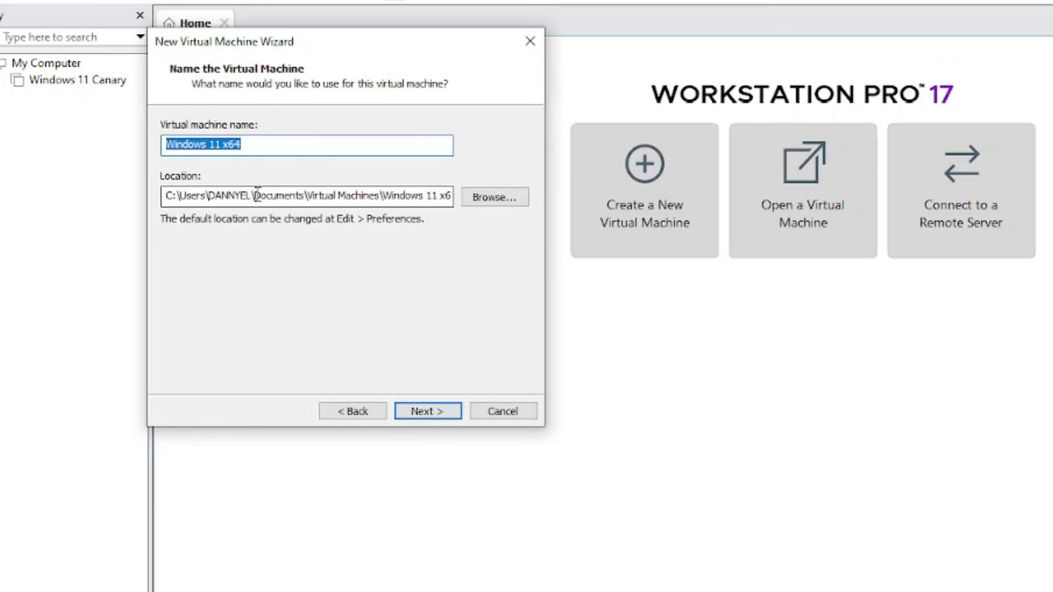
click(271, 148)
drag(261, 150, 223, 149)
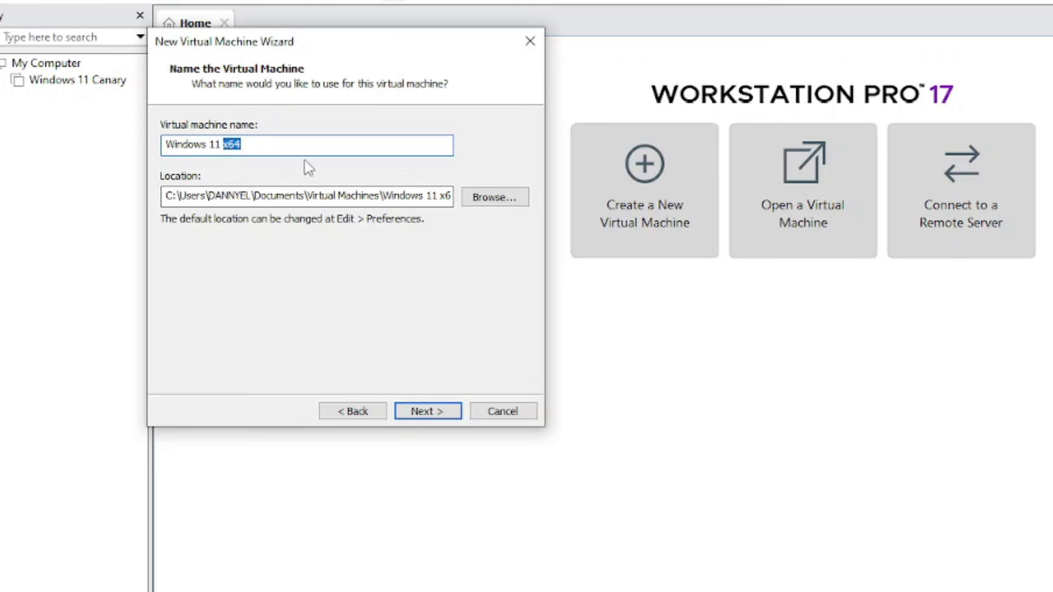
text(24h2 Canary)
key(Tab)
key(Tab)
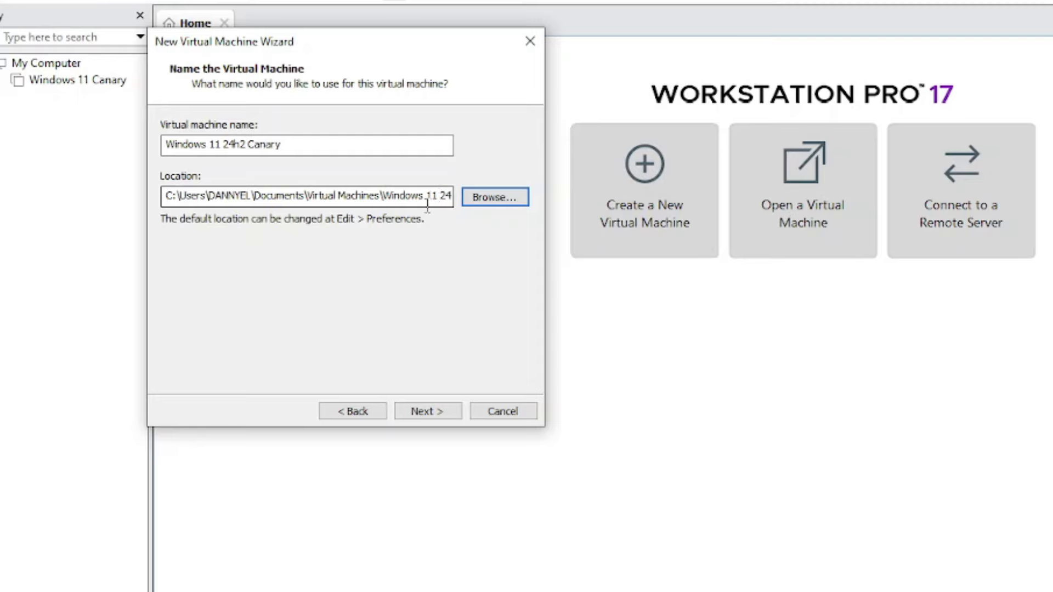
Browse the network's Compartir2 share to the Maquinas Virtuales Vmware folder
click(500, 197)
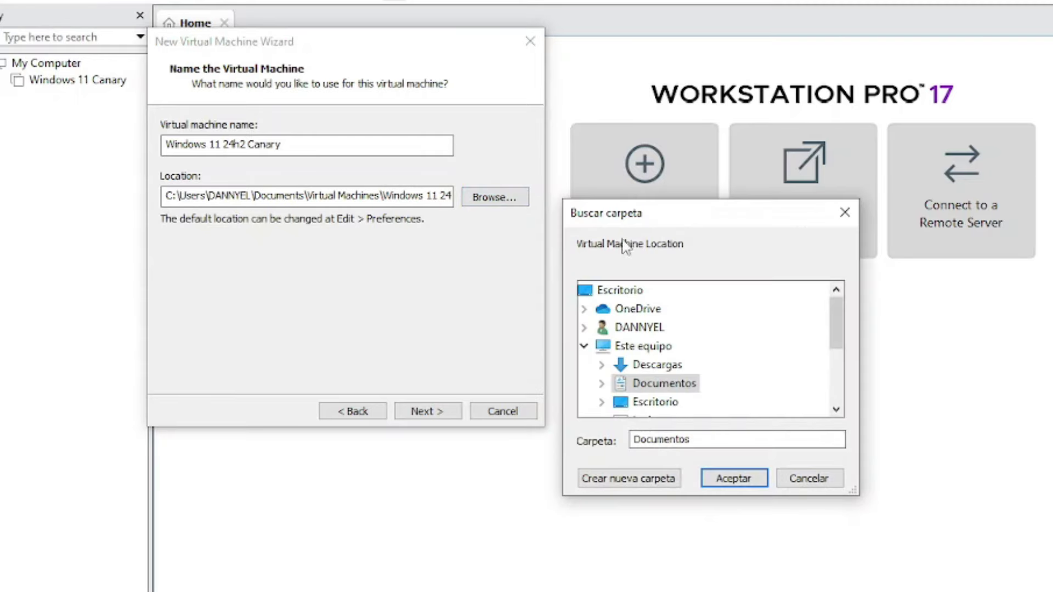
drag(638, 211, 277, 89)
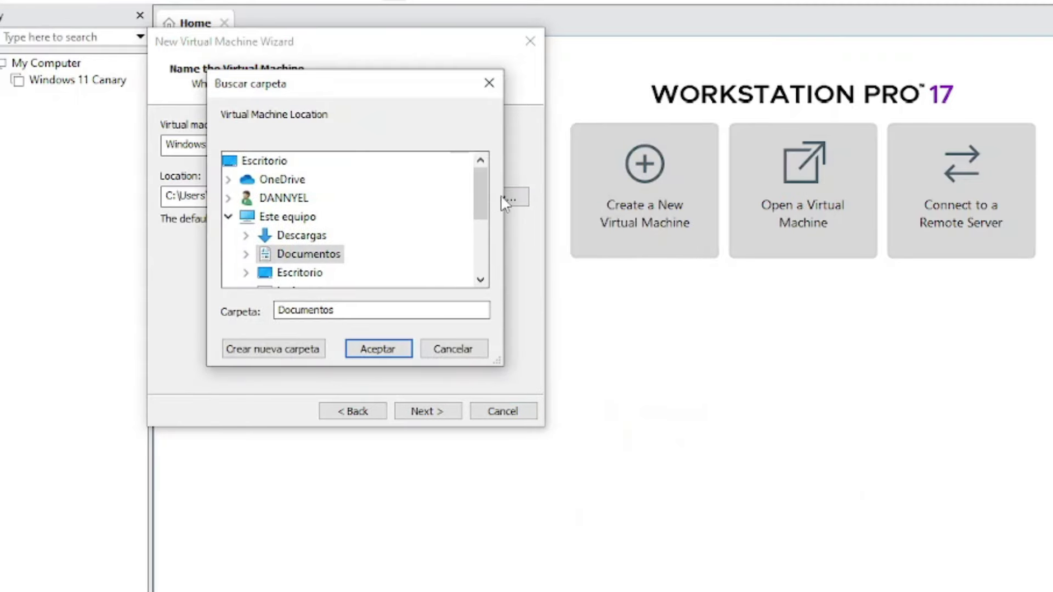
scroll(356, 264, down, 3)
click(228, 272)
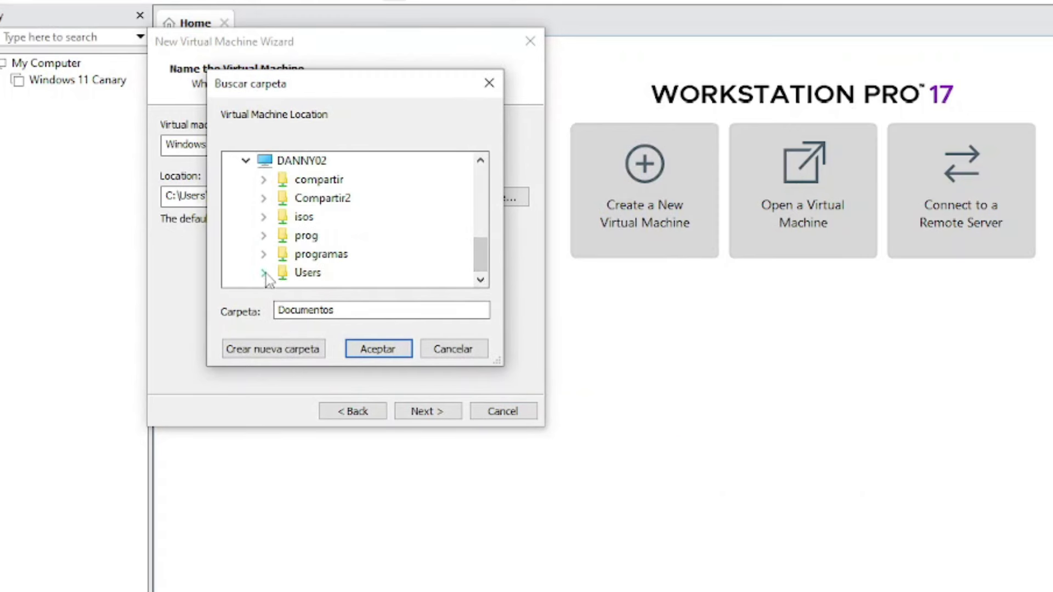
click(263, 198)
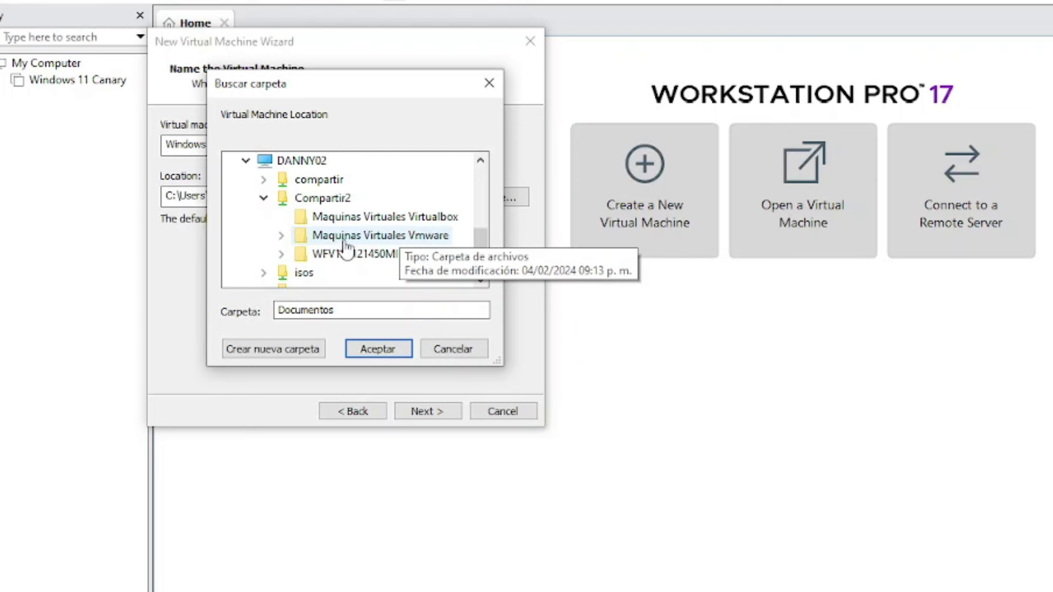
click(373, 237)
click(298, 273)
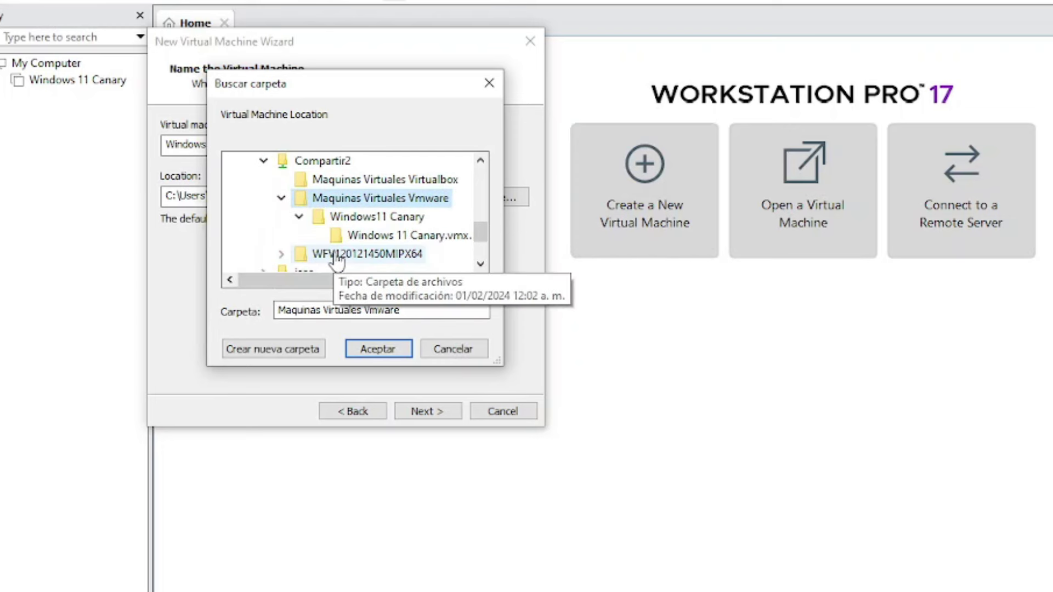
Create a 'Windows 11 24h2 Canary' folder there and use it as the VM location
click(271, 354)
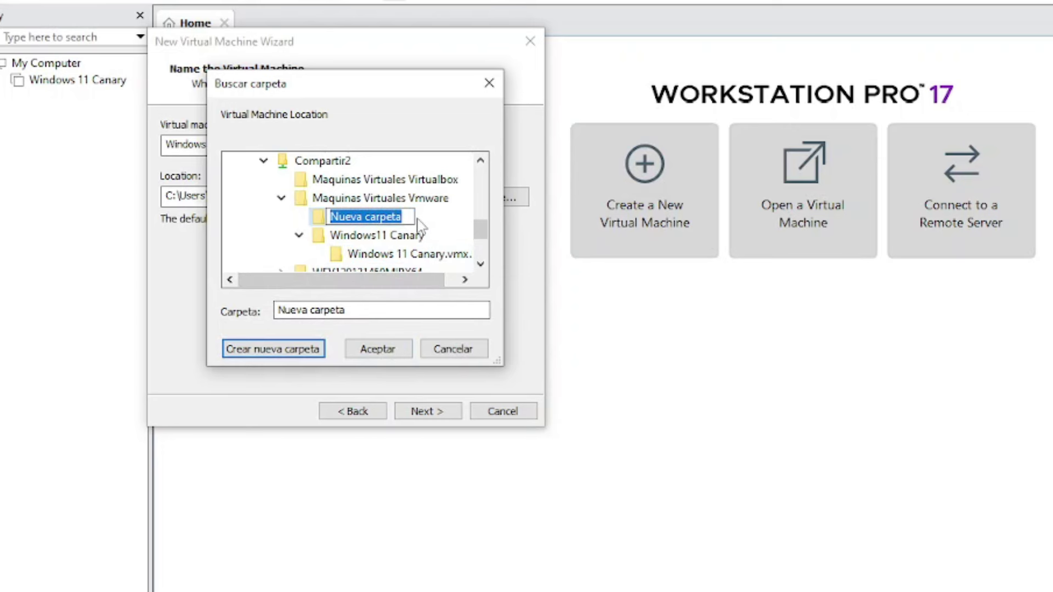
text(Windows 11 24h2 Canary)
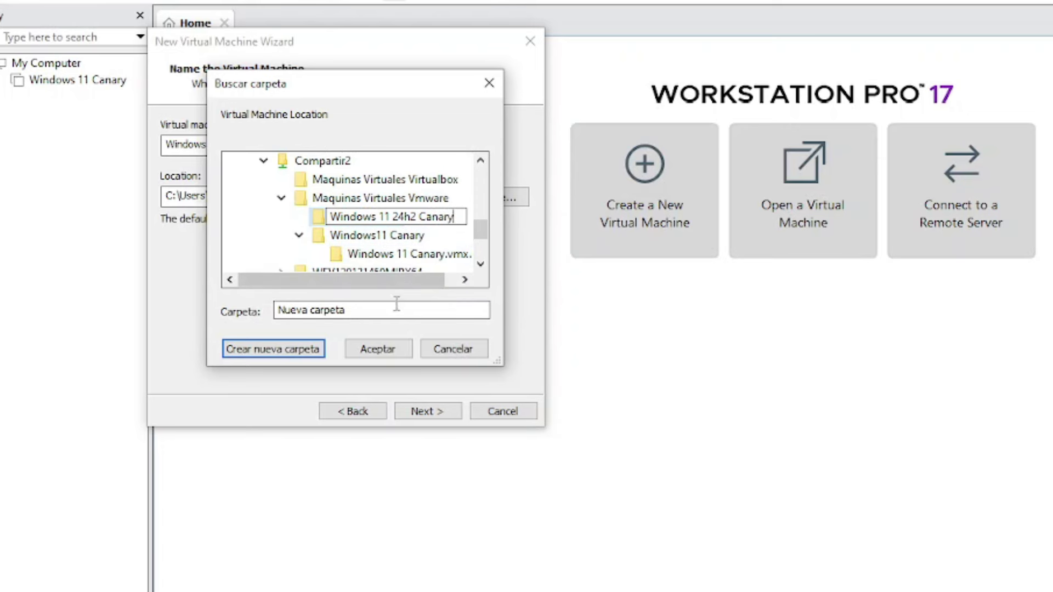
click(366, 349)
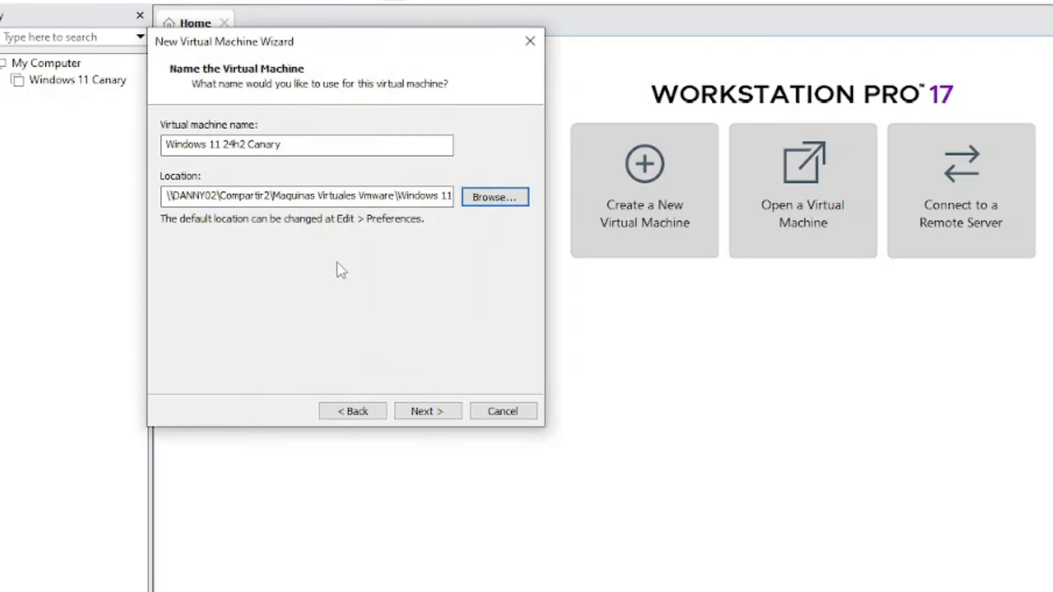
drag(346, 196, 475, 200)
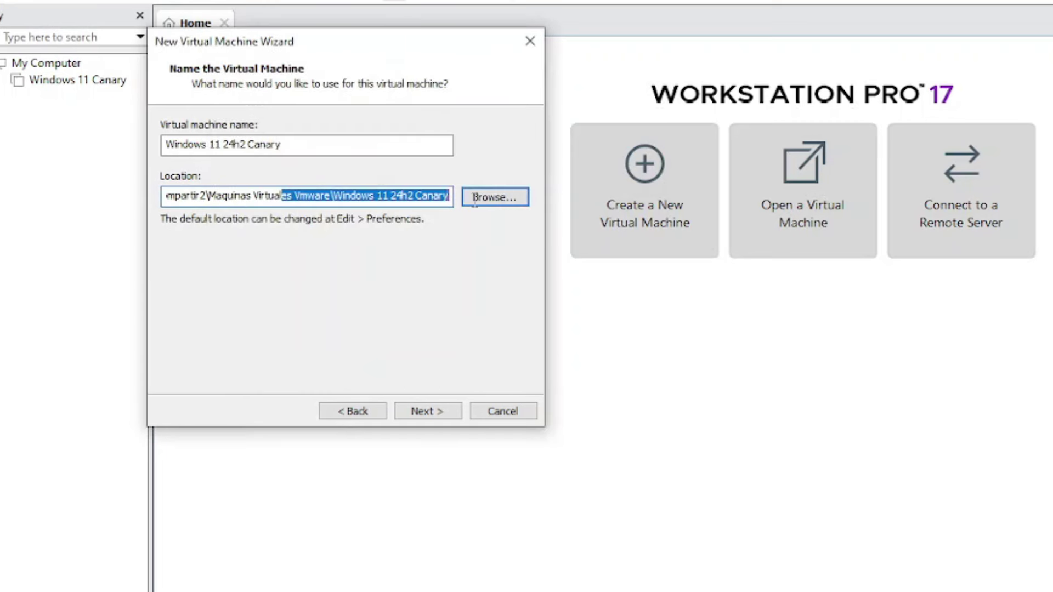
click(332, 195)
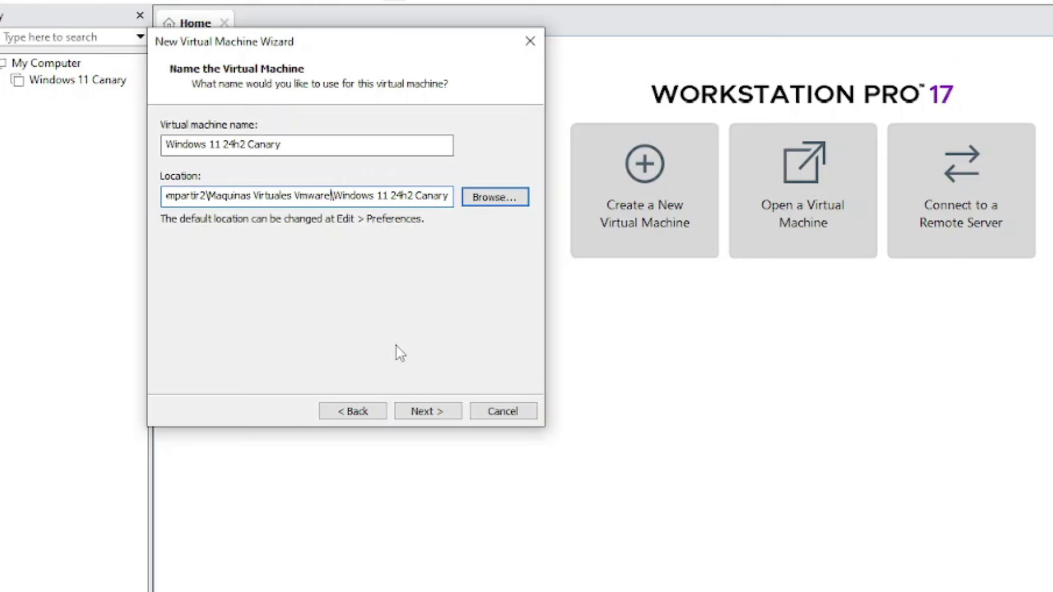
click(426, 410)
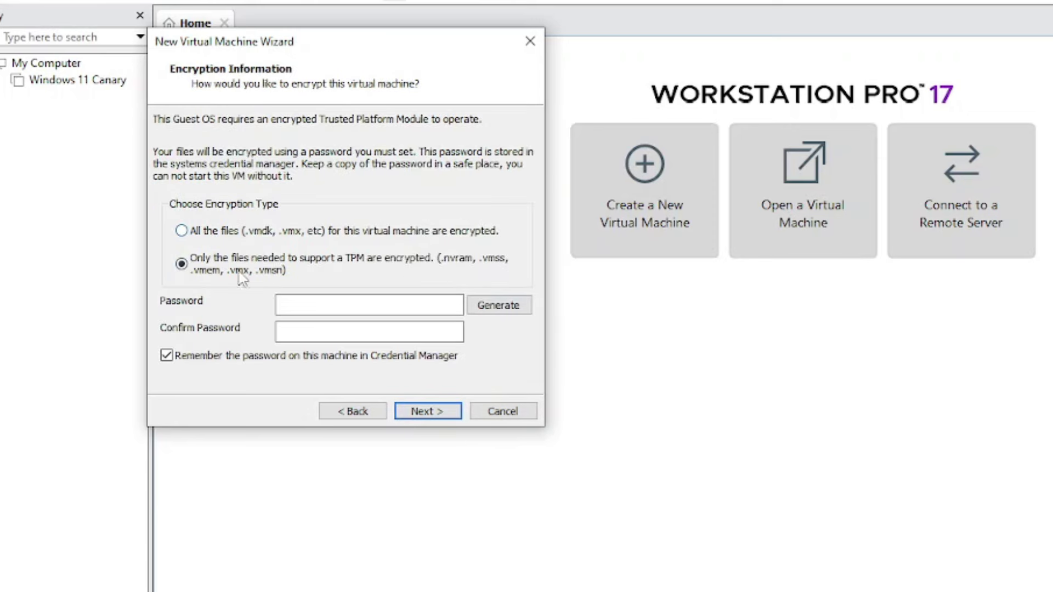
Keep TPM-only encryption and enter and confirm the encryption password
click(312, 303)
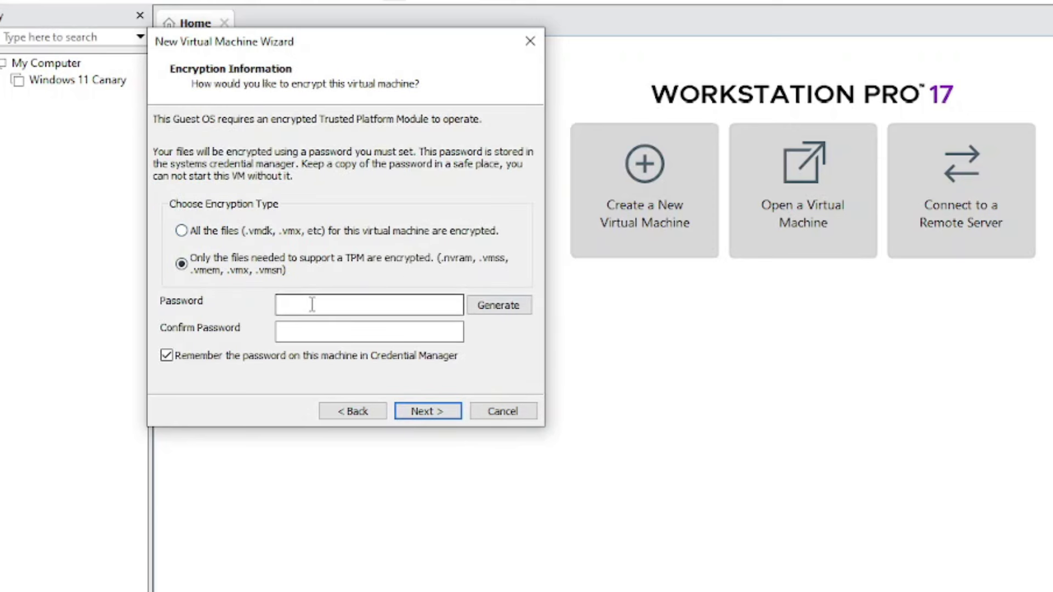
text(123)
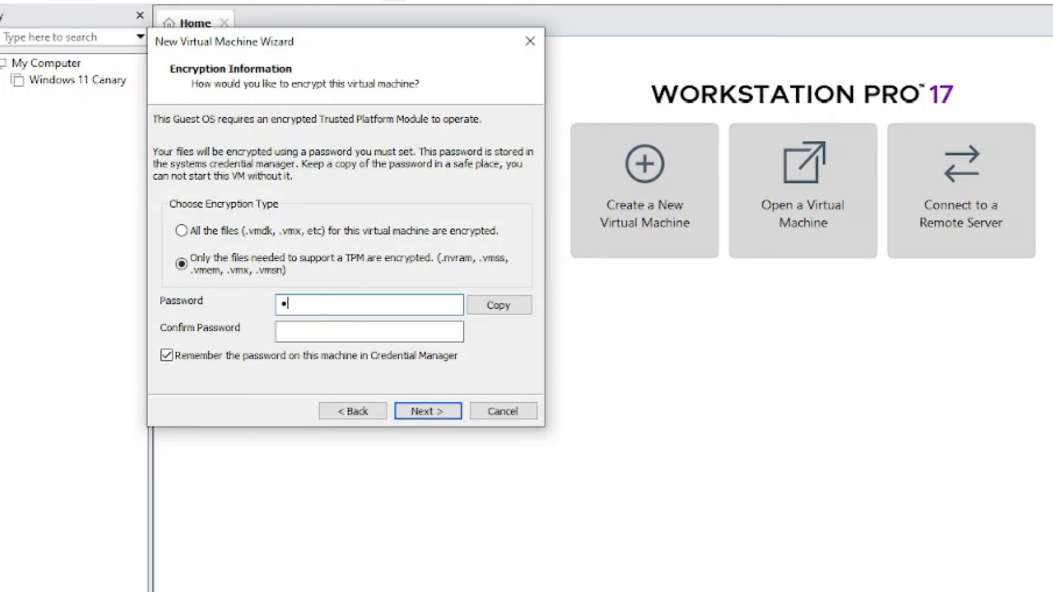
text(456)
click(369, 331)
text(••••••)
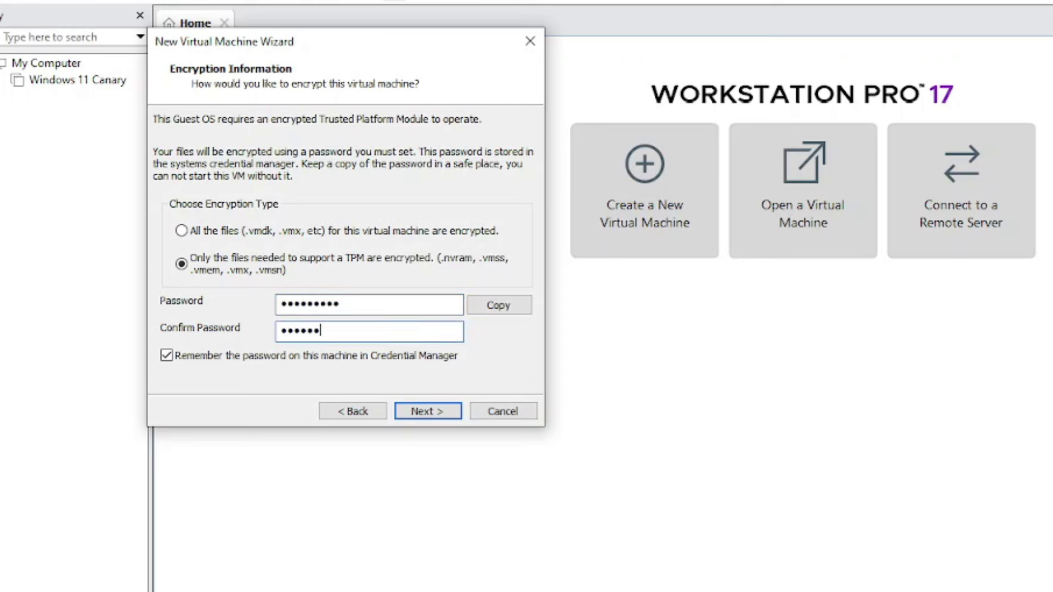
text(••••)
click(428, 411)
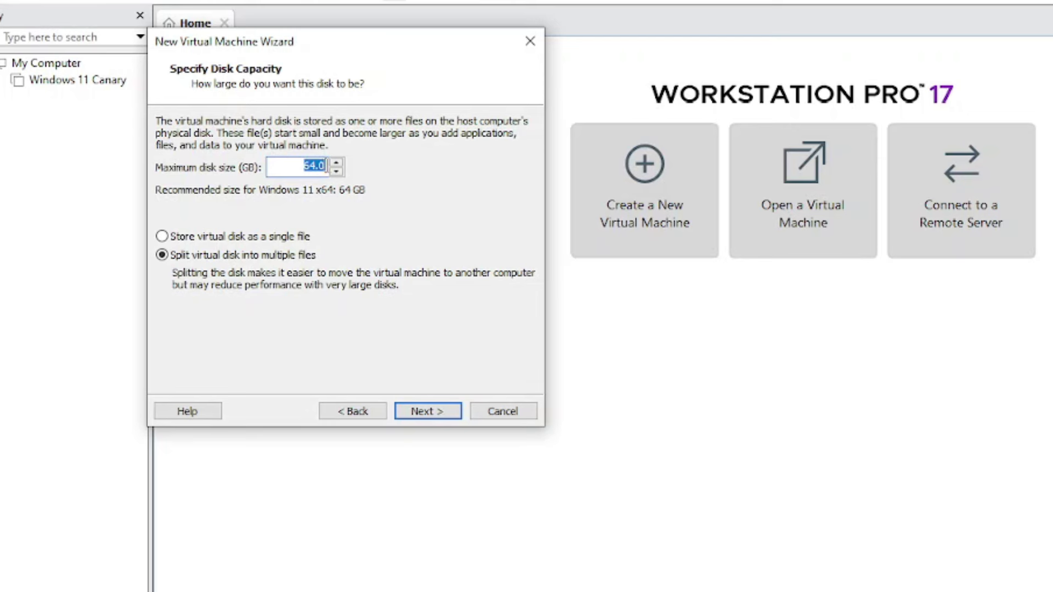
Set the maximum disk size to 100 GB and finish creating the VM
text(100)
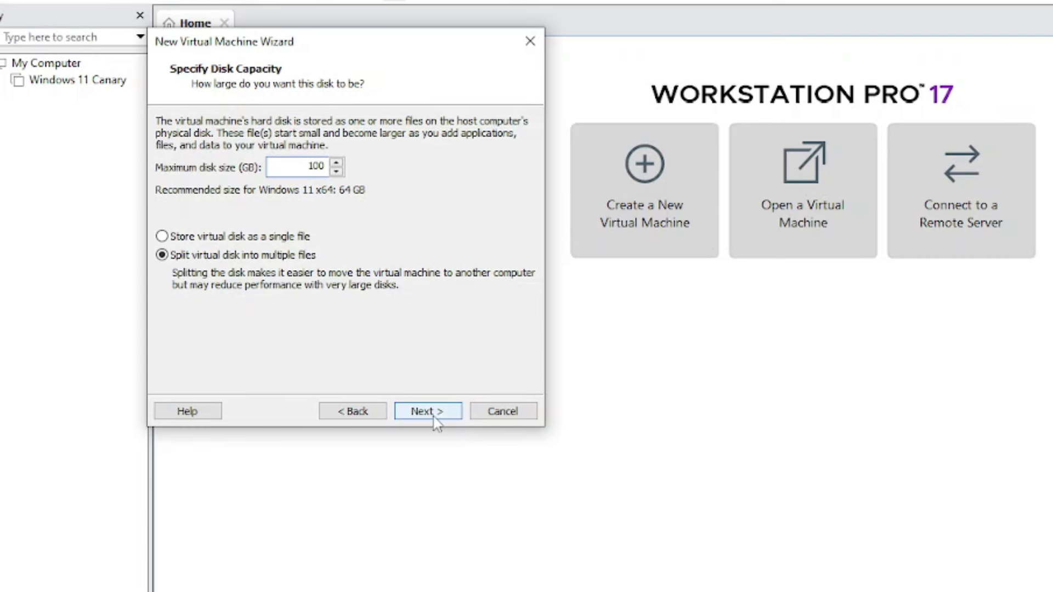
click(439, 418)
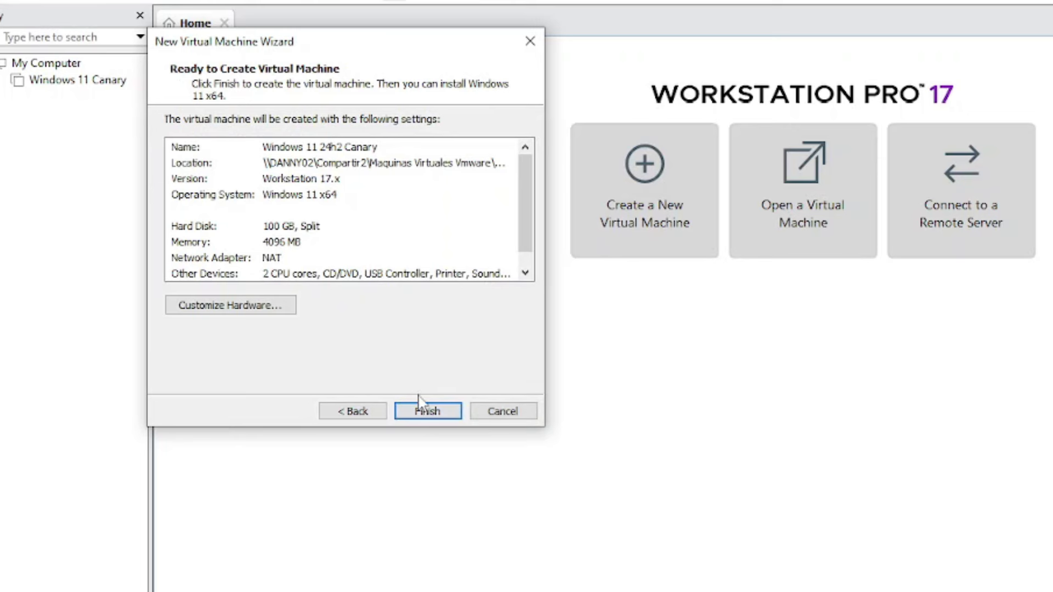
click(416, 415)
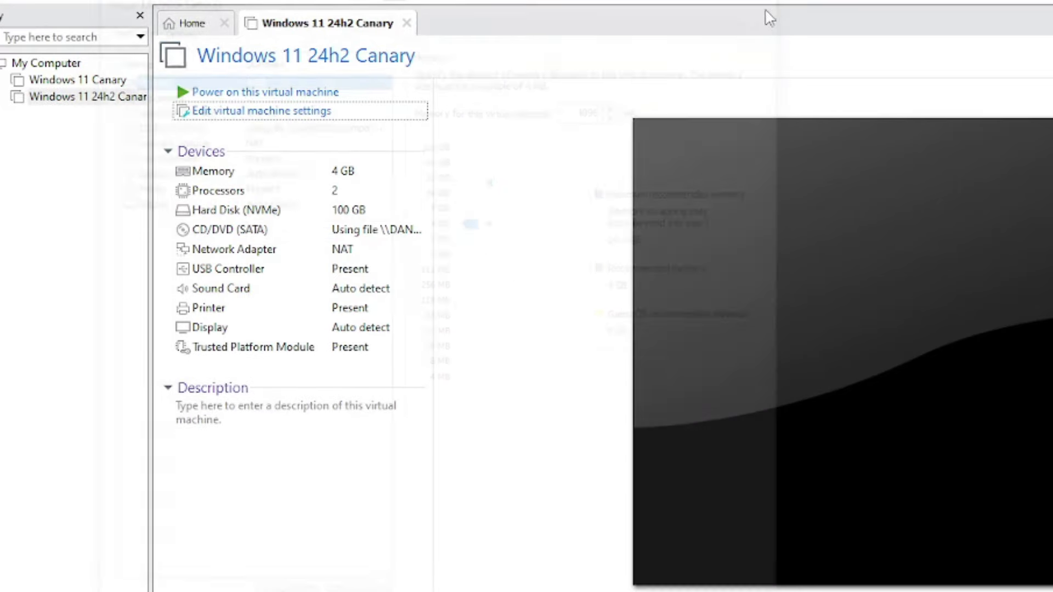
Raise the VM's memory from 4 GB to 8 GB in its hardware settings
click(246, 113)
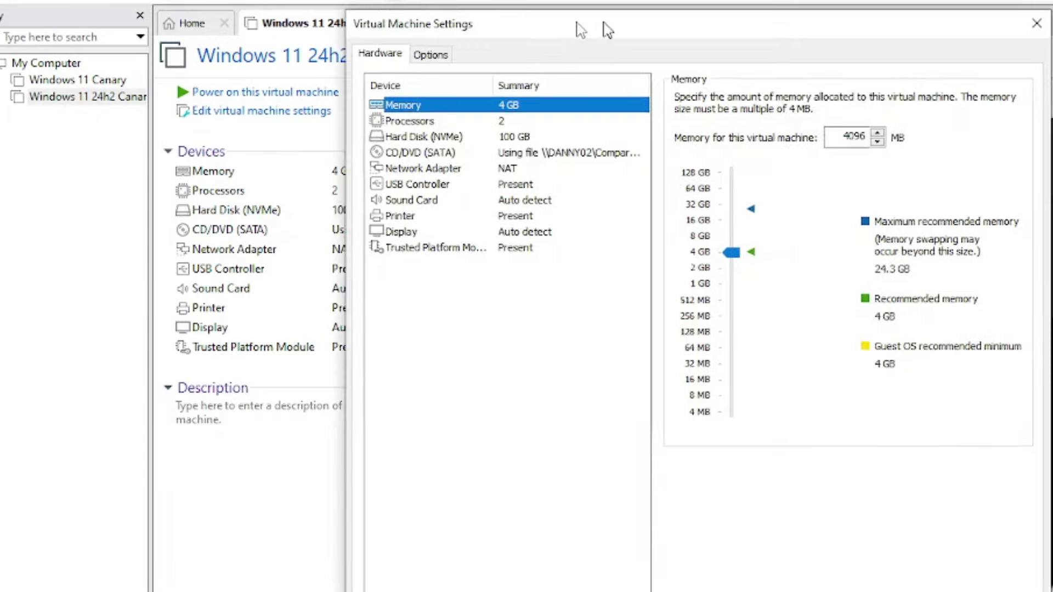
drag(624, 25, 347, 11)
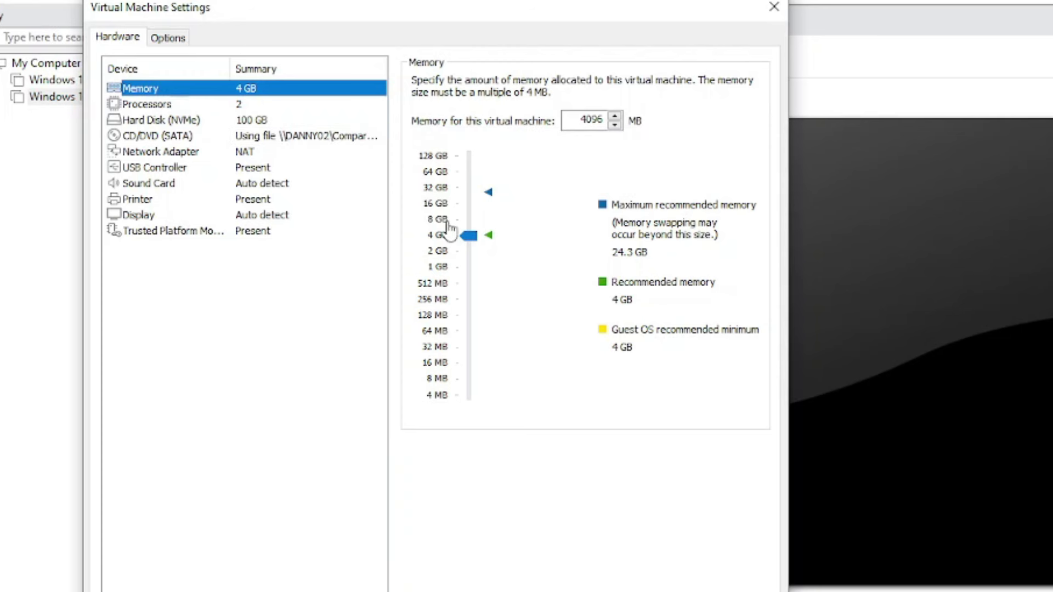
drag(469, 235, 470, 220)
Set 2 cores per processor, giving 4 processor cores in total
click(147, 104)
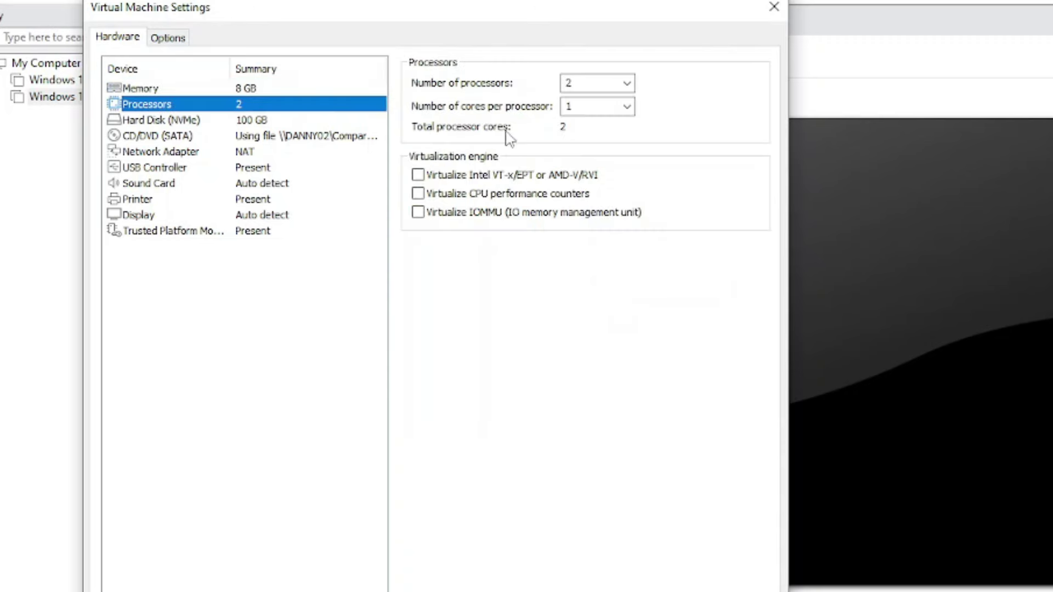
click(625, 106)
click(587, 136)
click(149, 238)
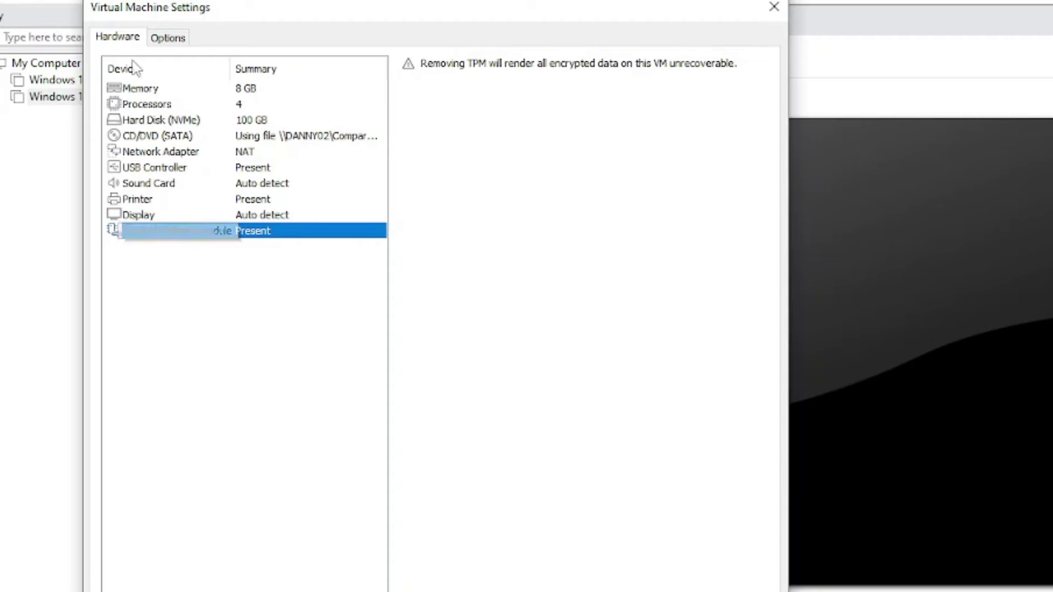
Review the VM's encryption options and check whether another Trusted Platform Module can be added
click(170, 38)
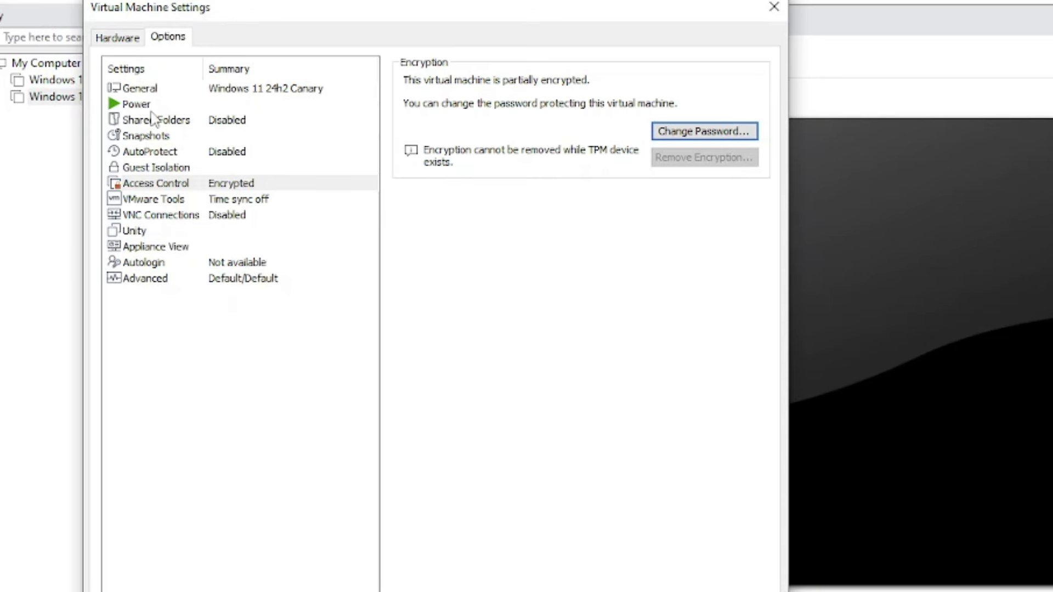
click(133, 43)
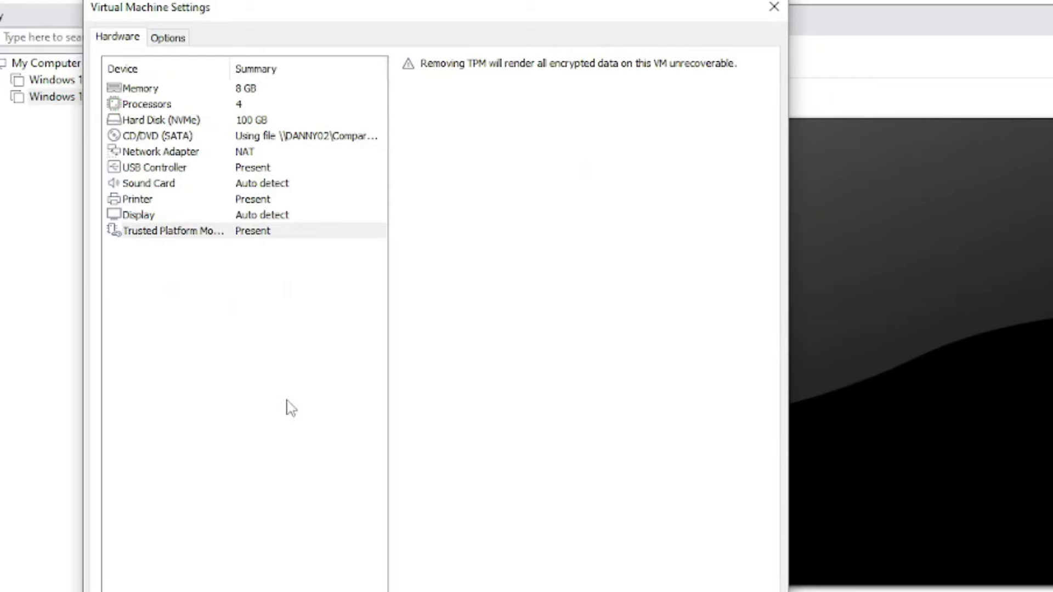
click(167, 43)
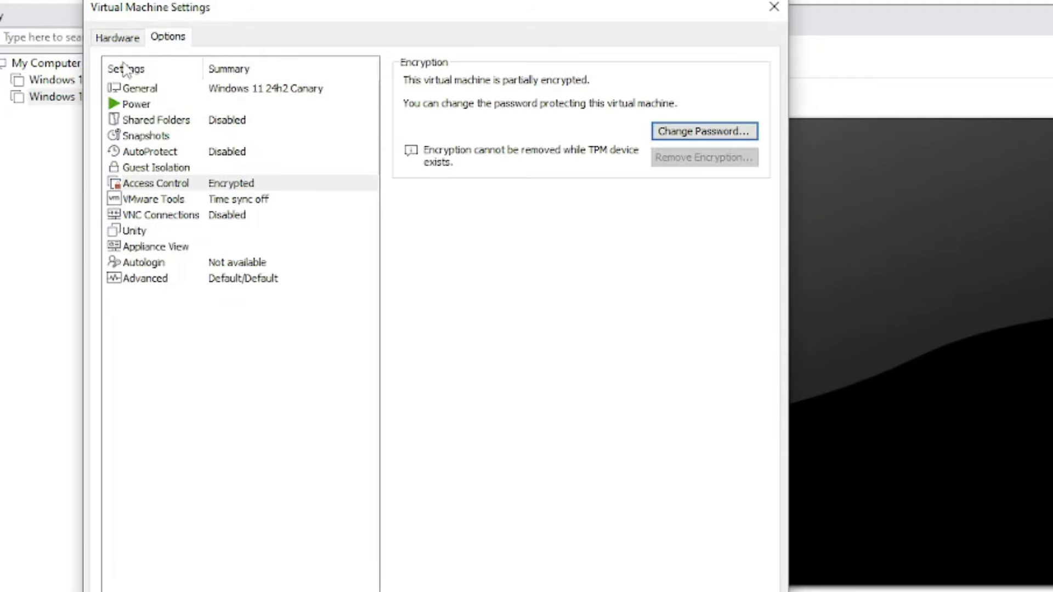
click(127, 38)
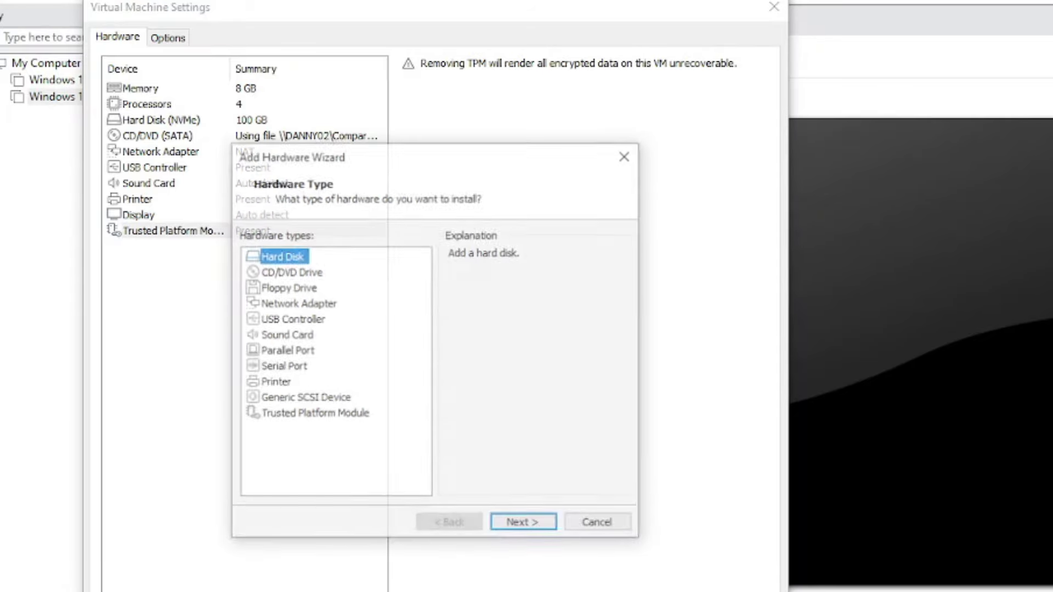
click(318, 415)
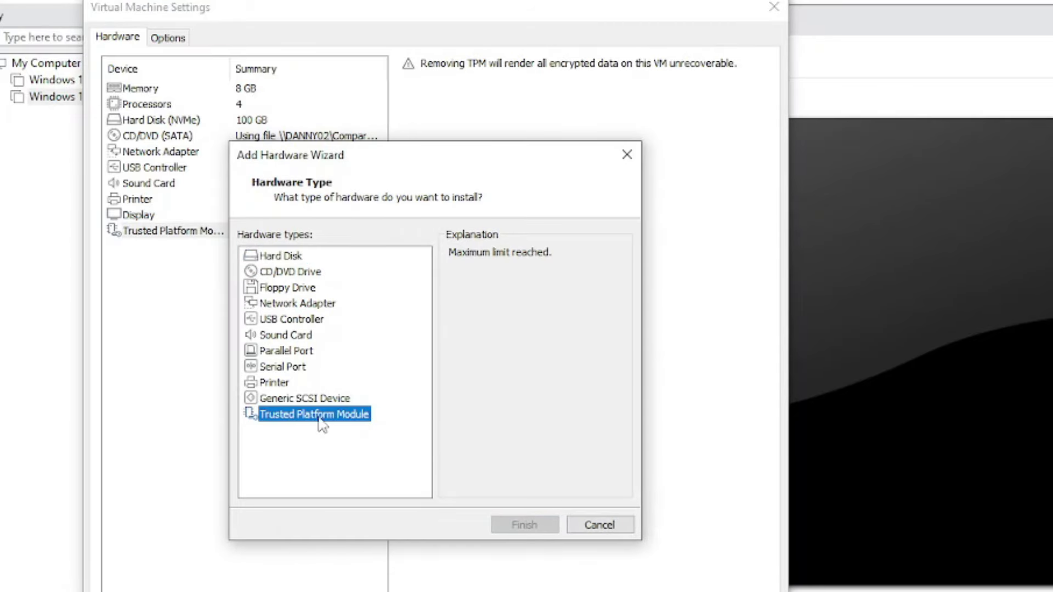
click(613, 526)
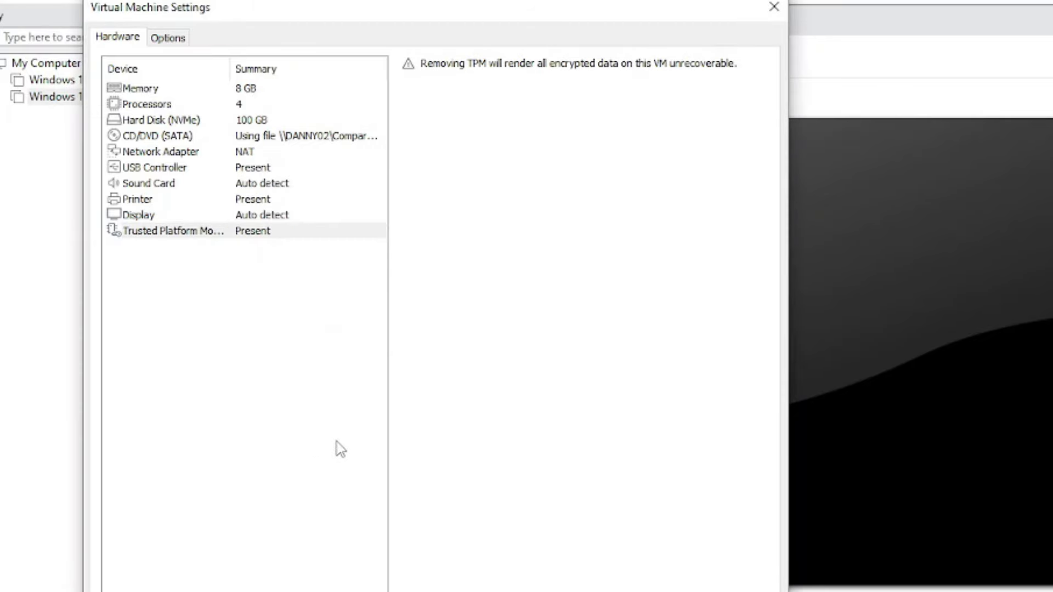
Confirm the Access Control encryption details and apply the settings with OK
click(168, 38)
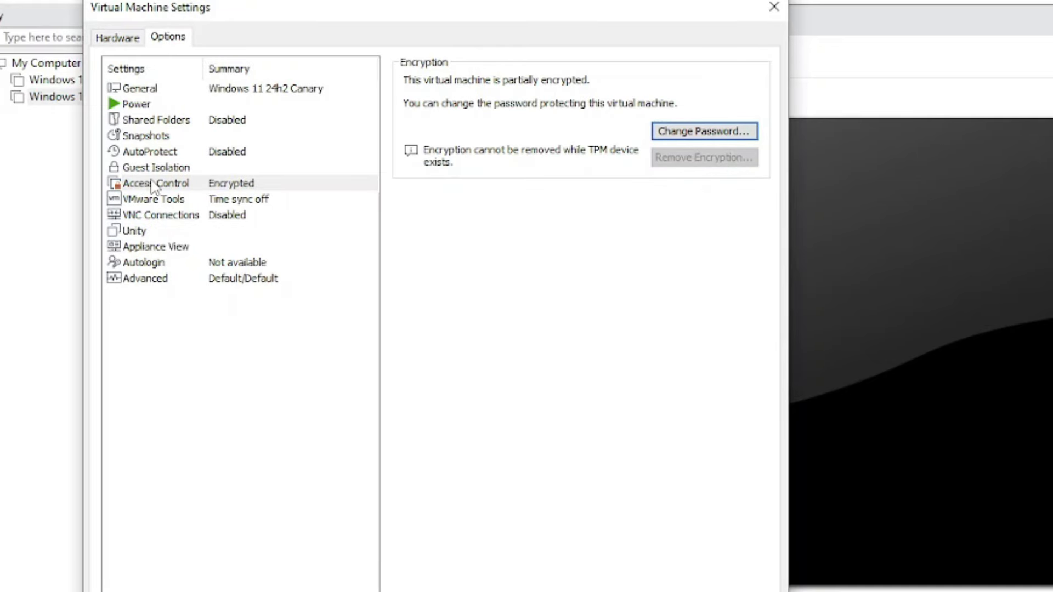
click(154, 185)
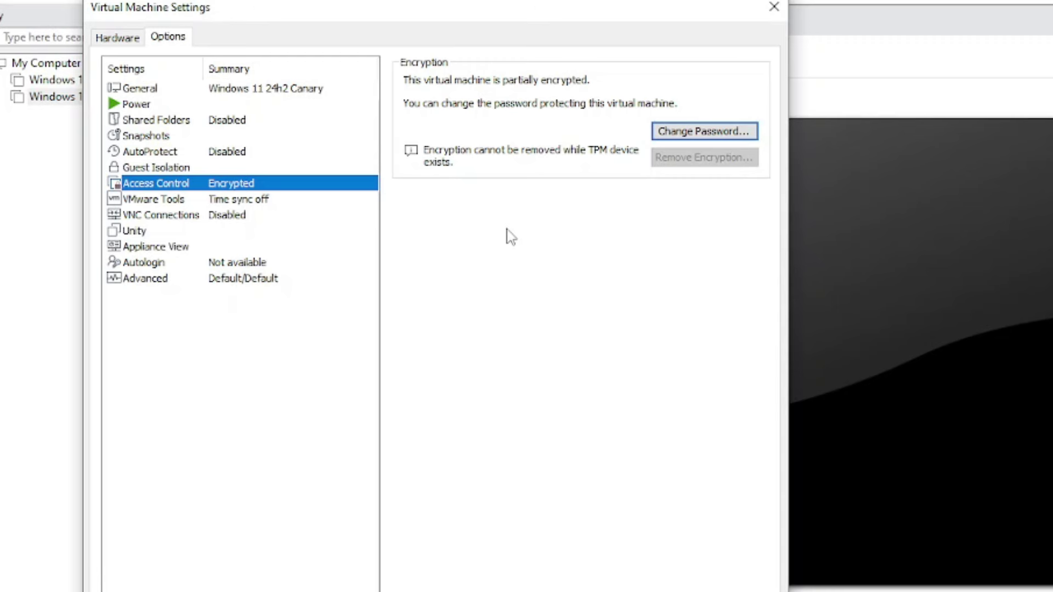
click(119, 38)
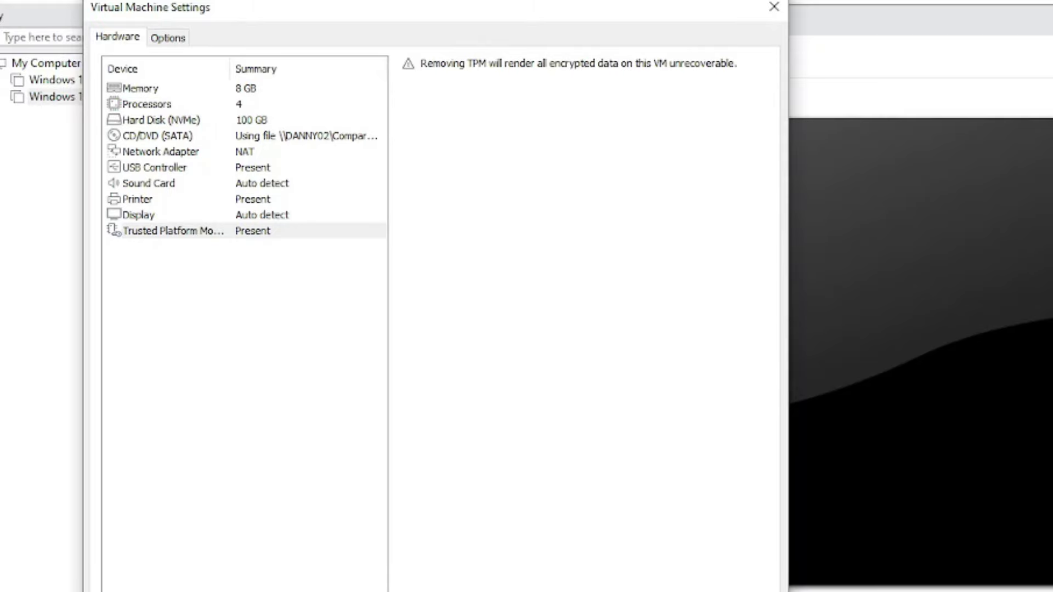
key(Return)
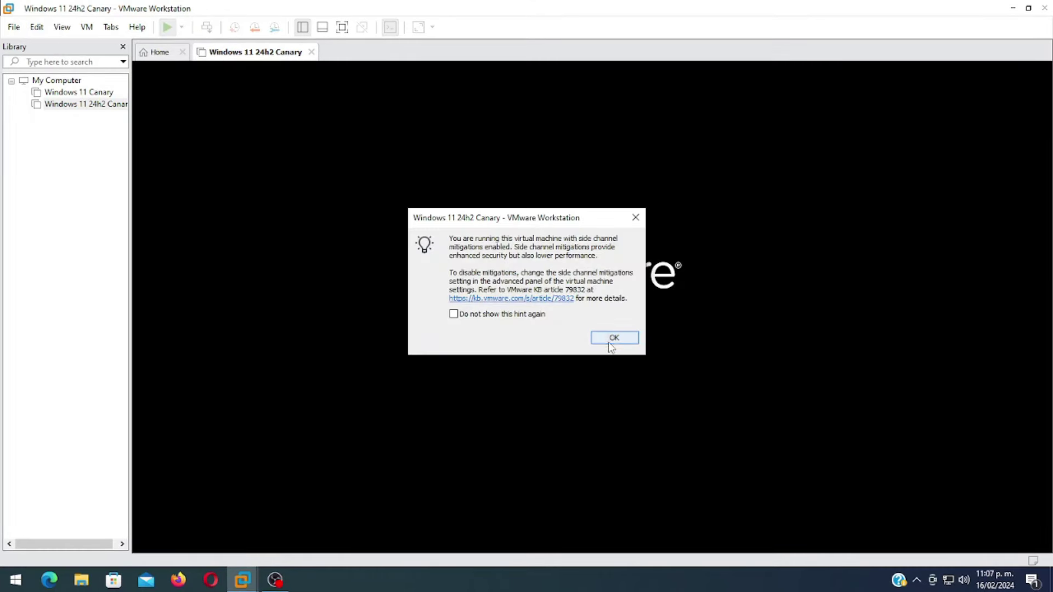
Dismiss the side-channel hint and permanently silence the remote disk performance warning
click(611, 336)
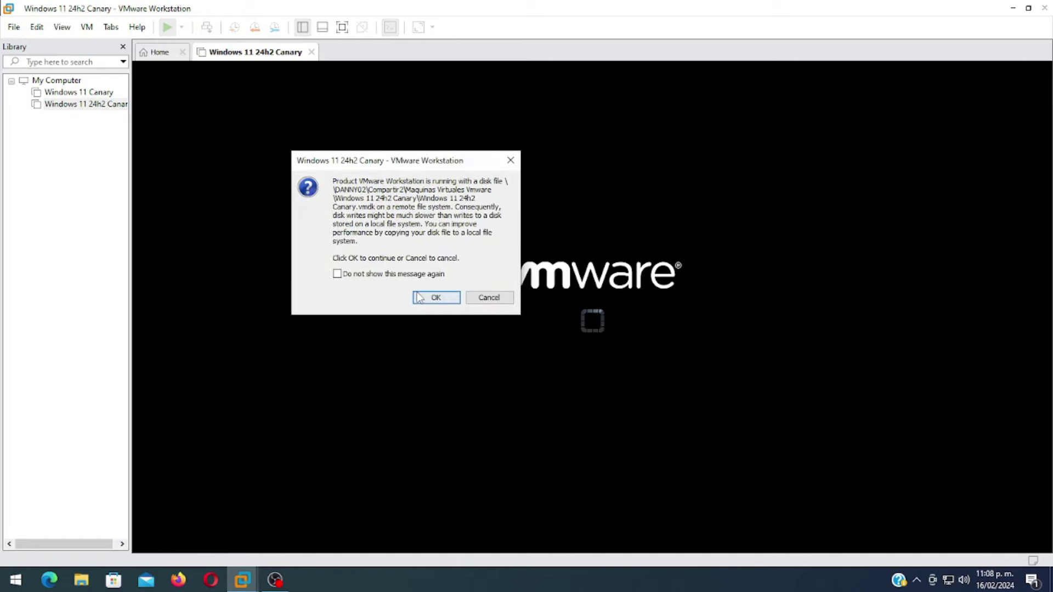
click(390, 275)
click(433, 299)
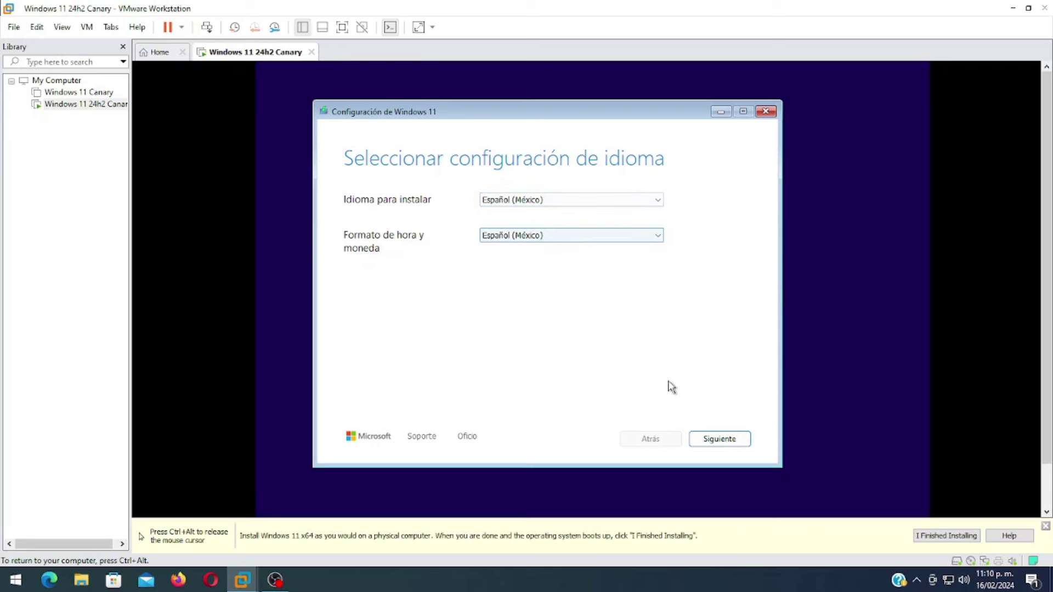
Accept Español (México) language settings and keep the Latinoamericano keyboard layout
click(715, 440)
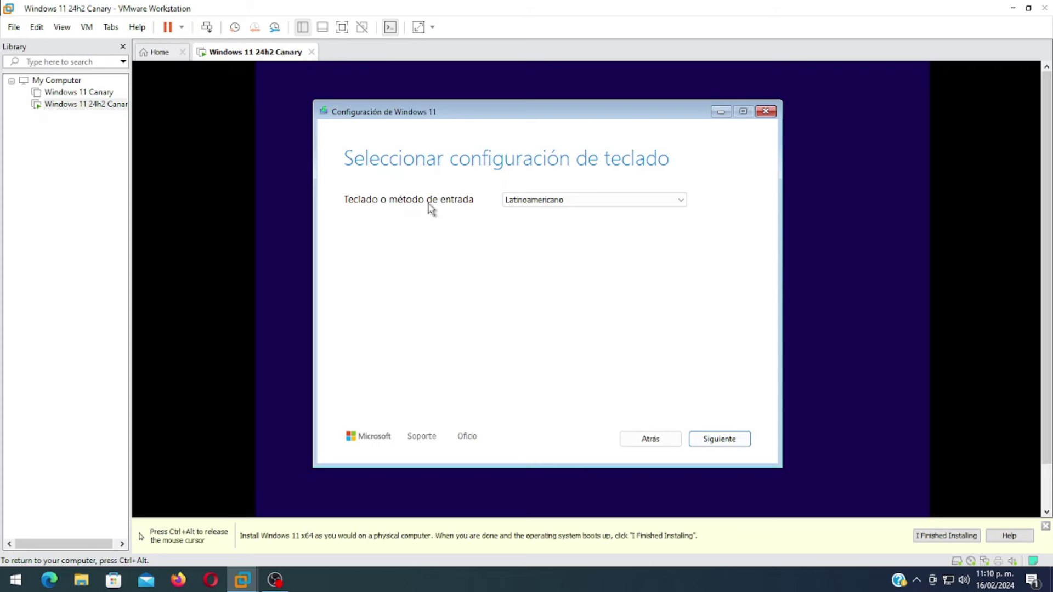
click(552, 202)
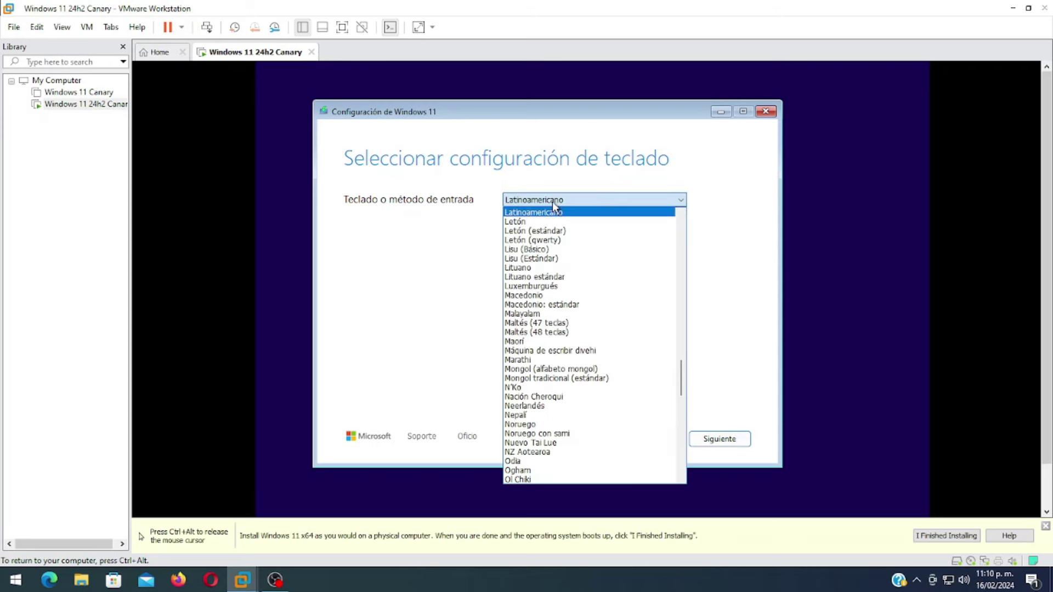
click(552, 202)
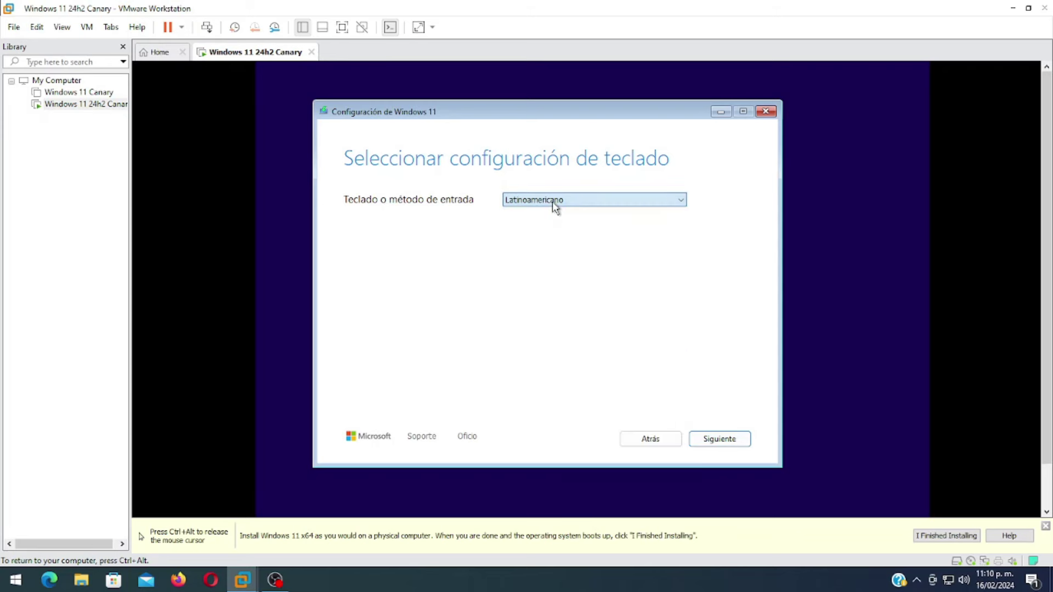
click(722, 439)
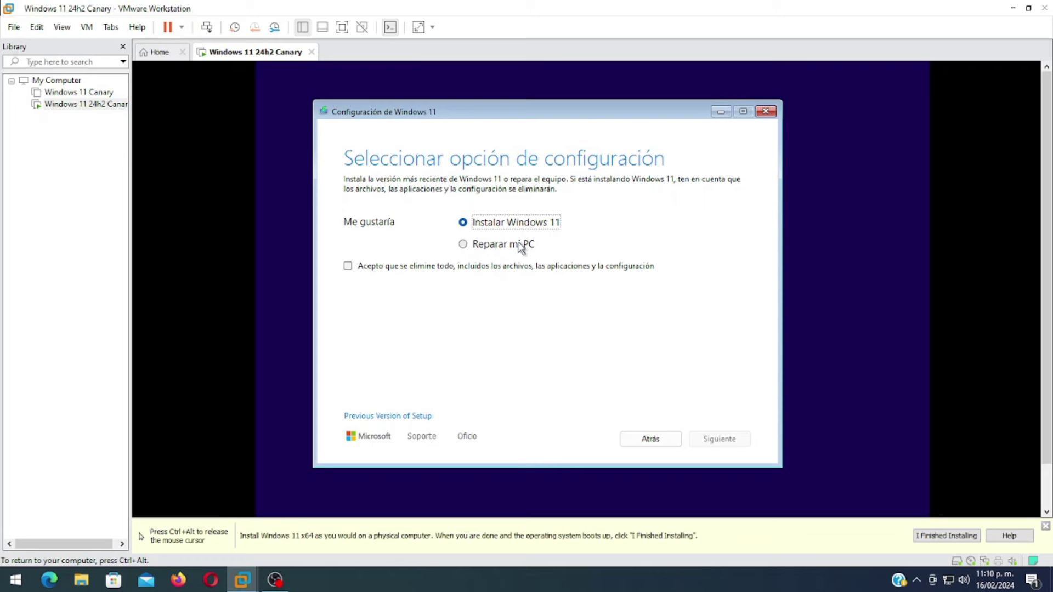
Acknowledge erasing everything, skip the product key, and accept the license terms
click(439, 267)
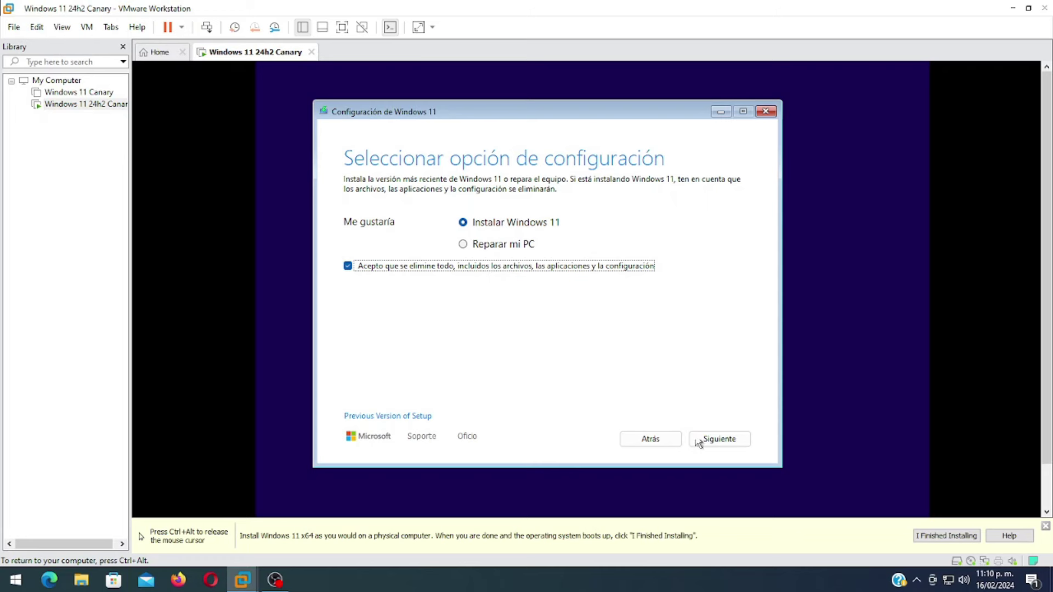
click(740, 439)
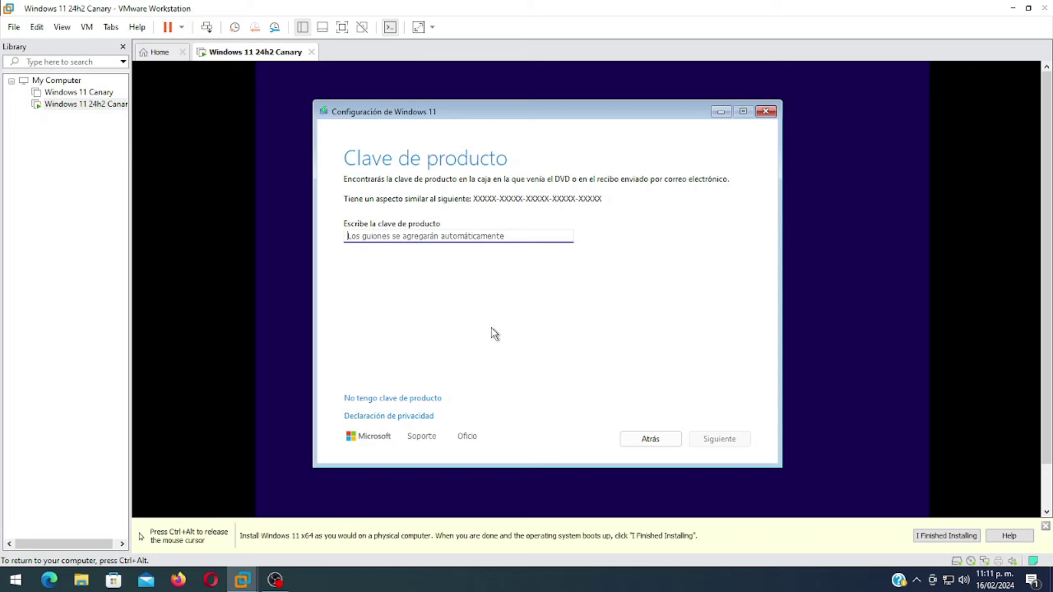
click(376, 404)
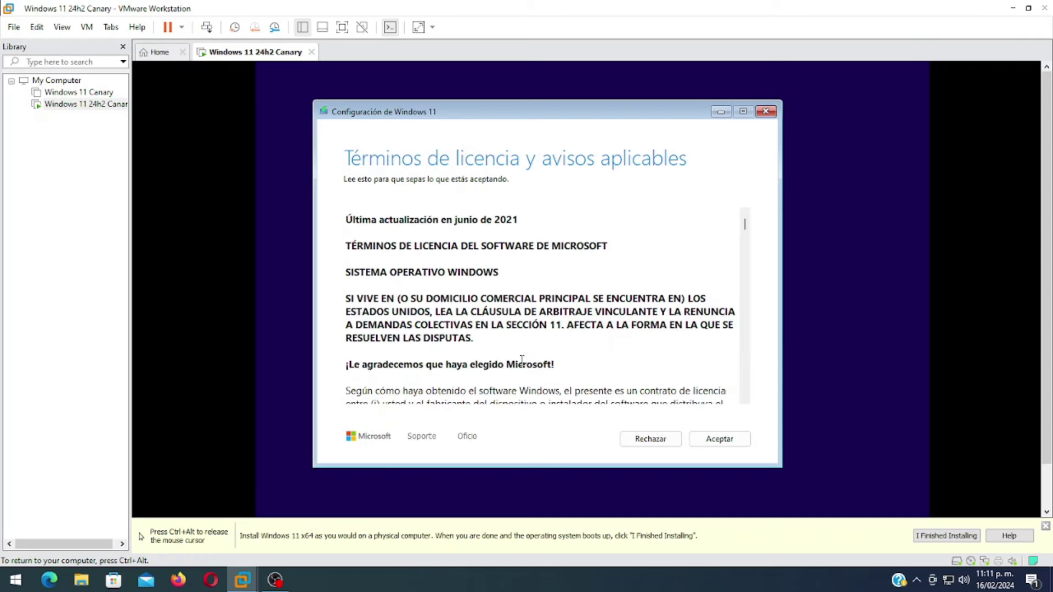
click(717, 439)
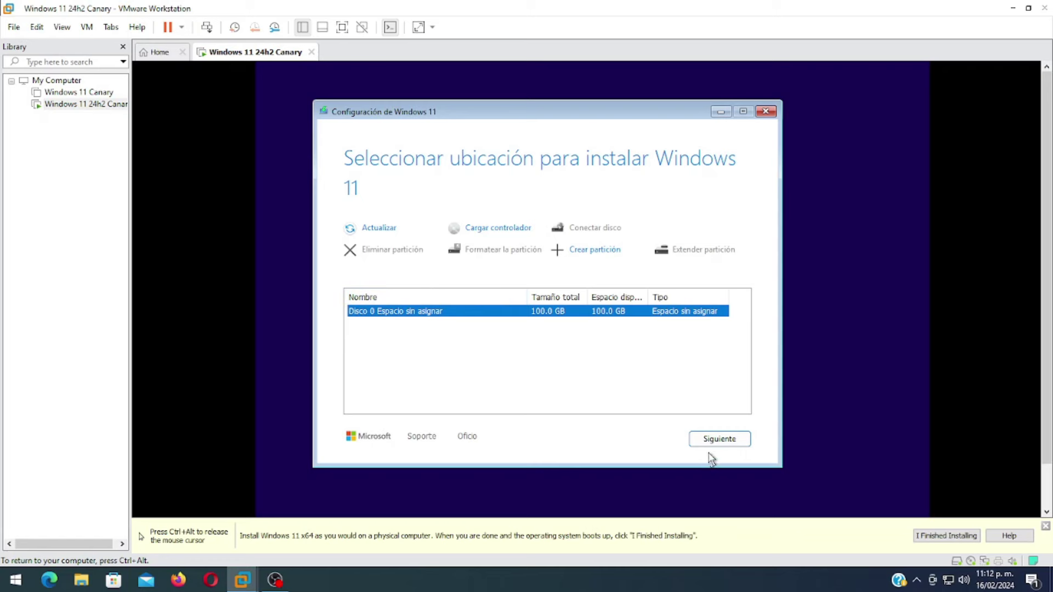
Install Windows 11 Pro on Disco 0's unallocated space, then confirm México region and Latinoamericano keyboard
click(718, 440)
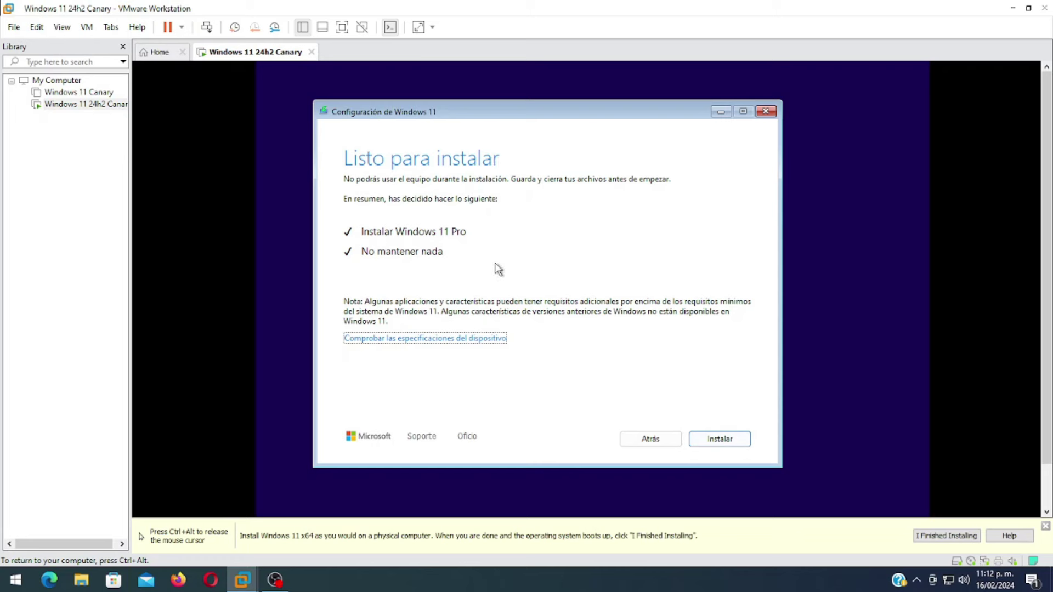
click(715, 439)
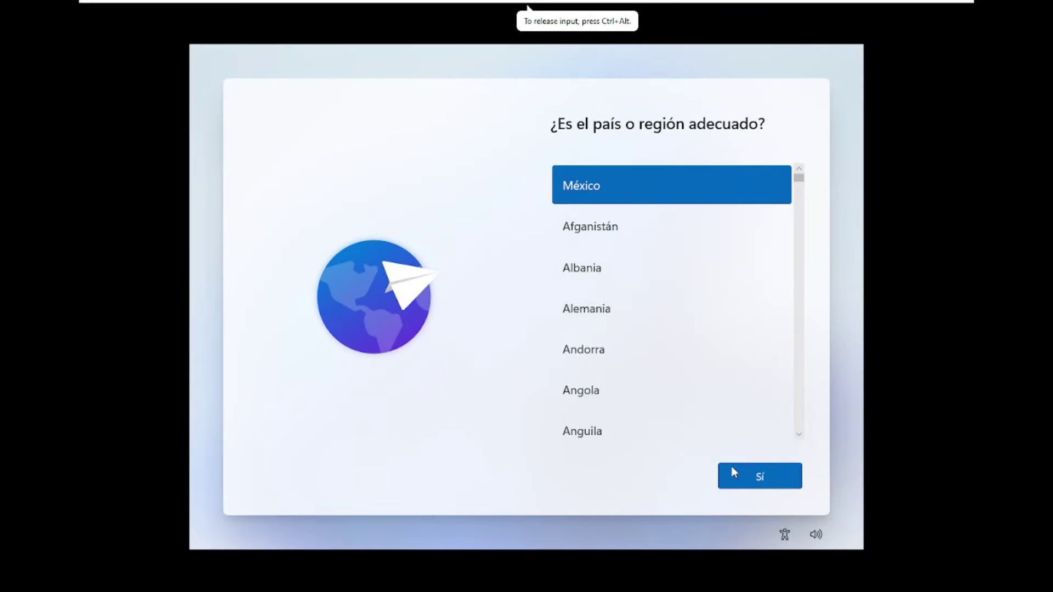
click(761, 480)
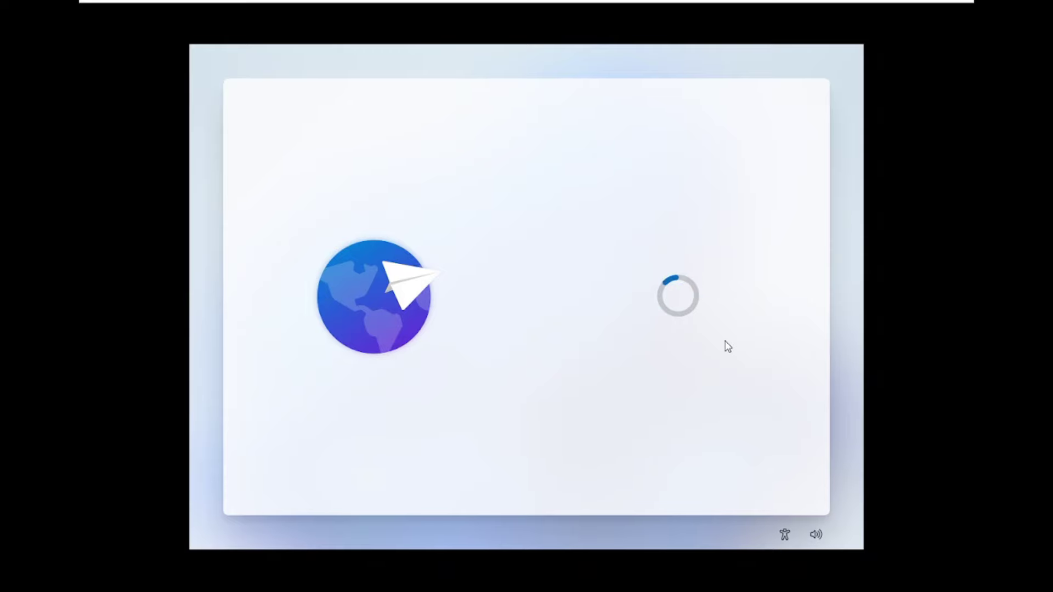
click(746, 472)
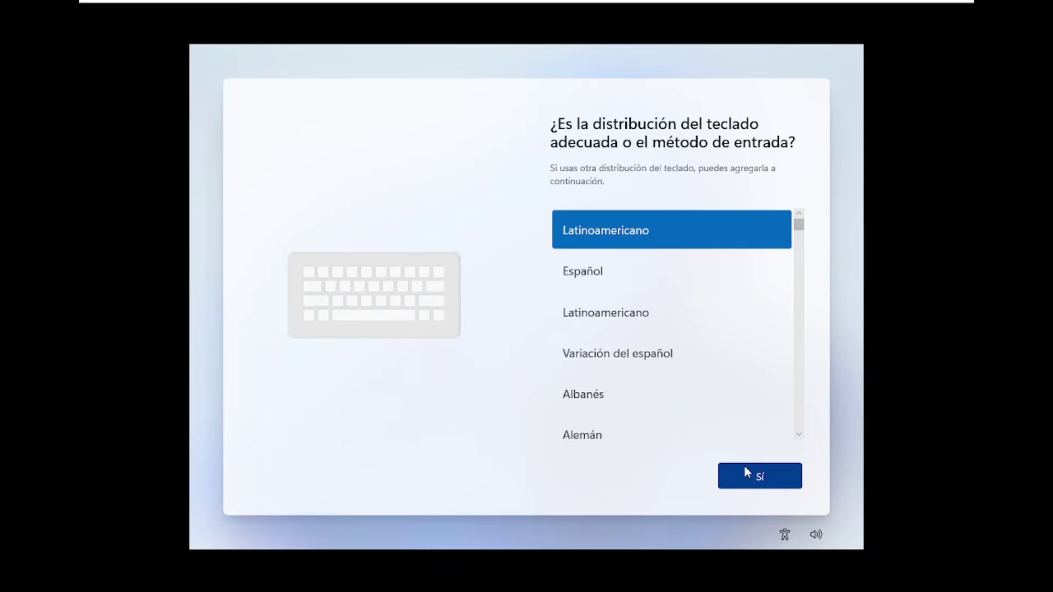